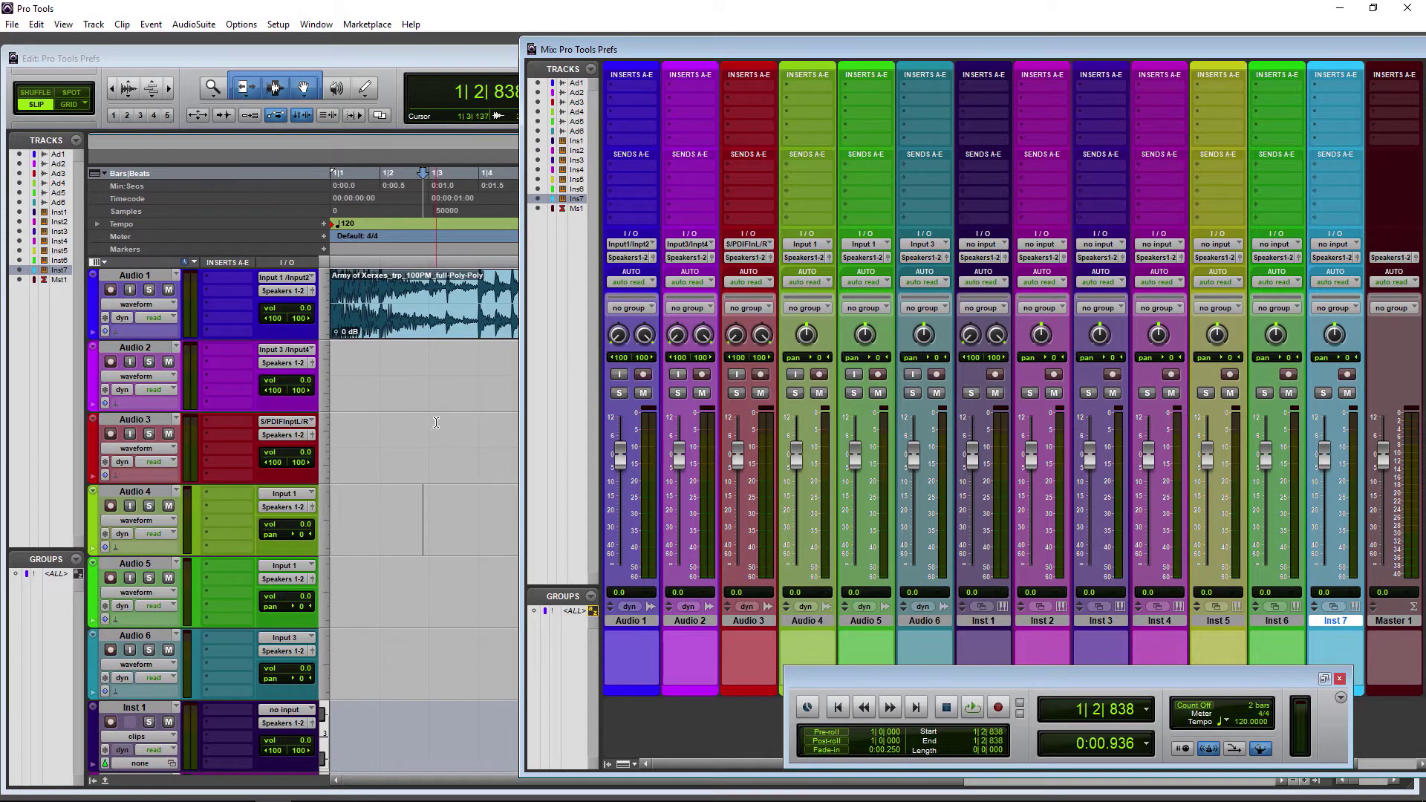
pyautogui.click(695, 92)
pyautogui.moveTo(762, 109)
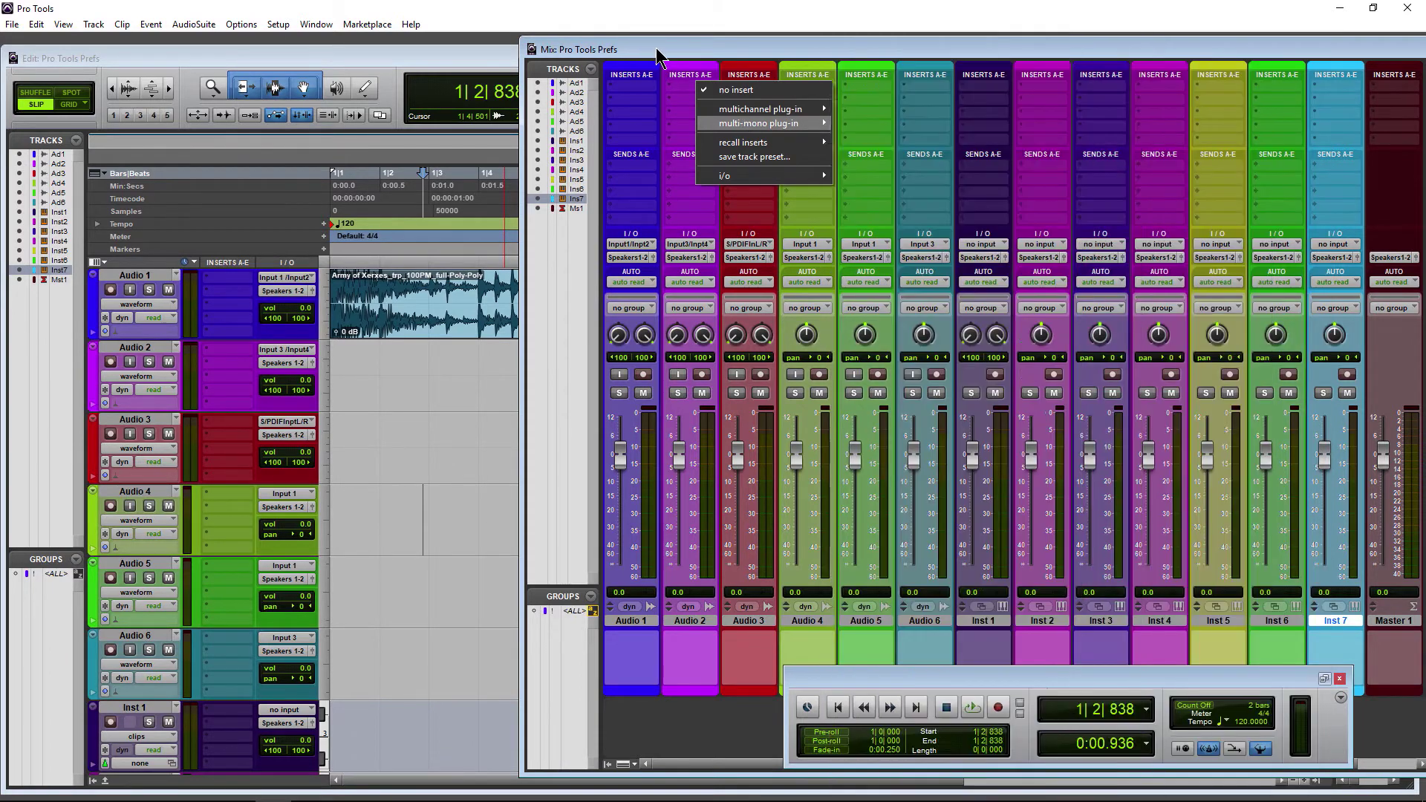
pyautogui.click(655, 49)
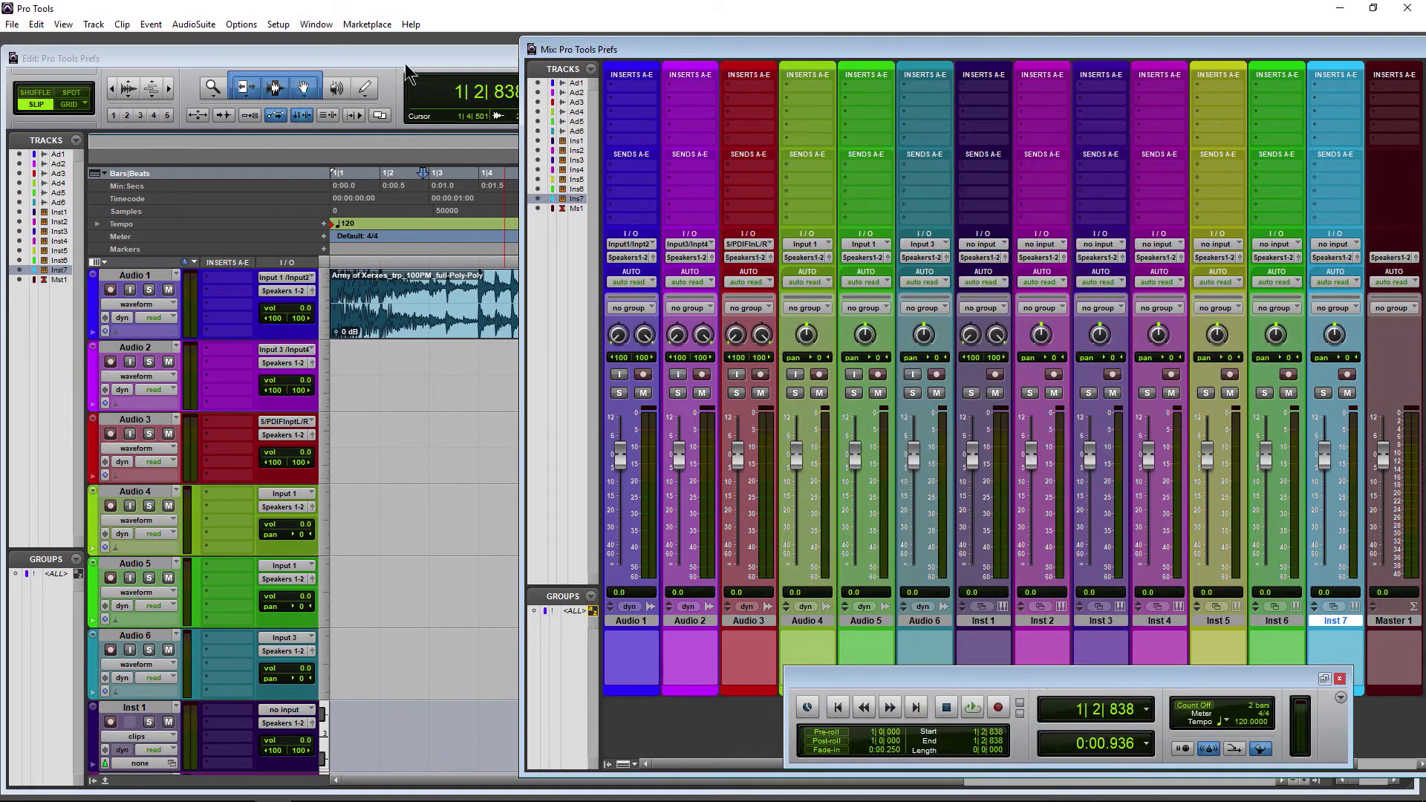
# - Look through the Display, Operation, Editing, Mixing and Metering pages of the Pro Tools preferences, leaving all settings as they are
pyautogui.click(278, 24)
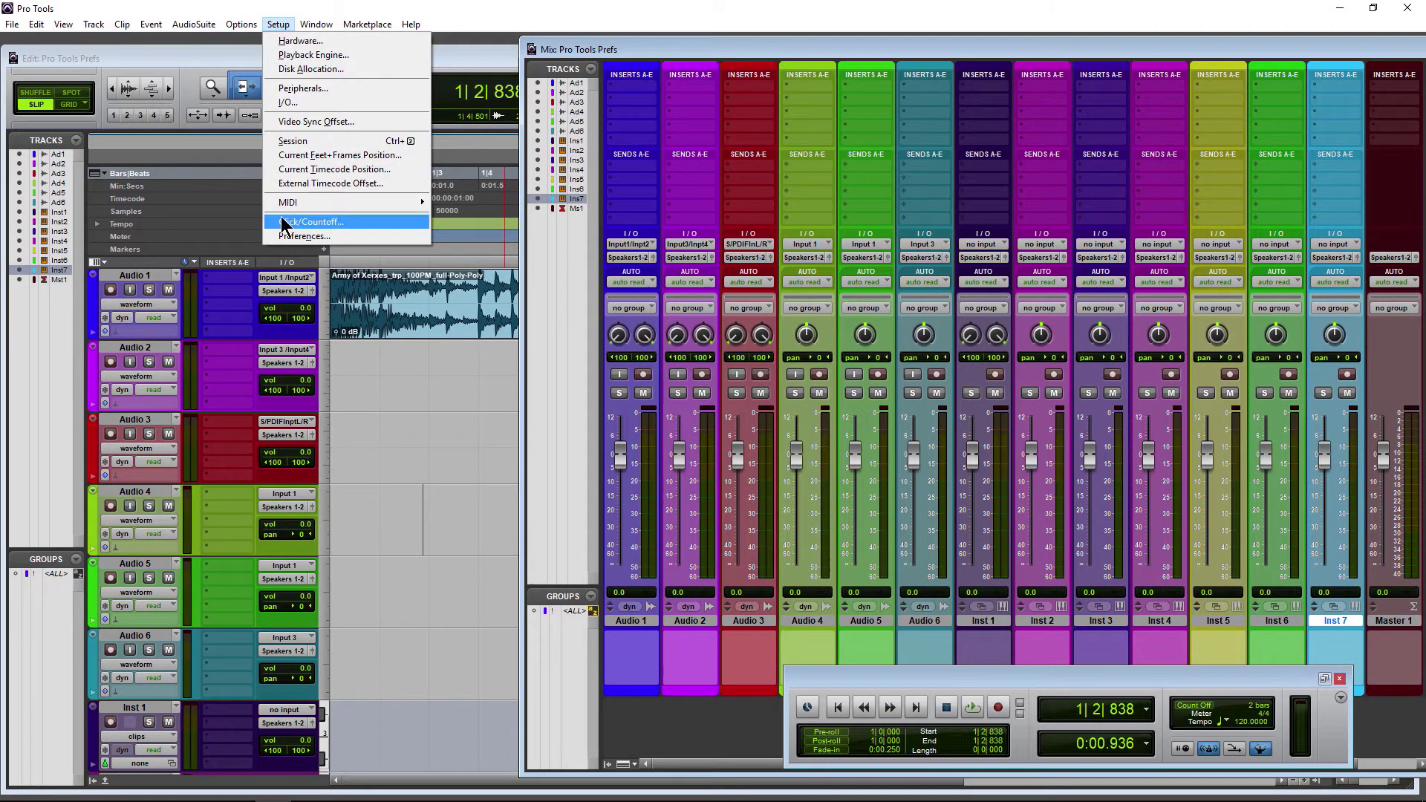
pyautogui.click(301, 236)
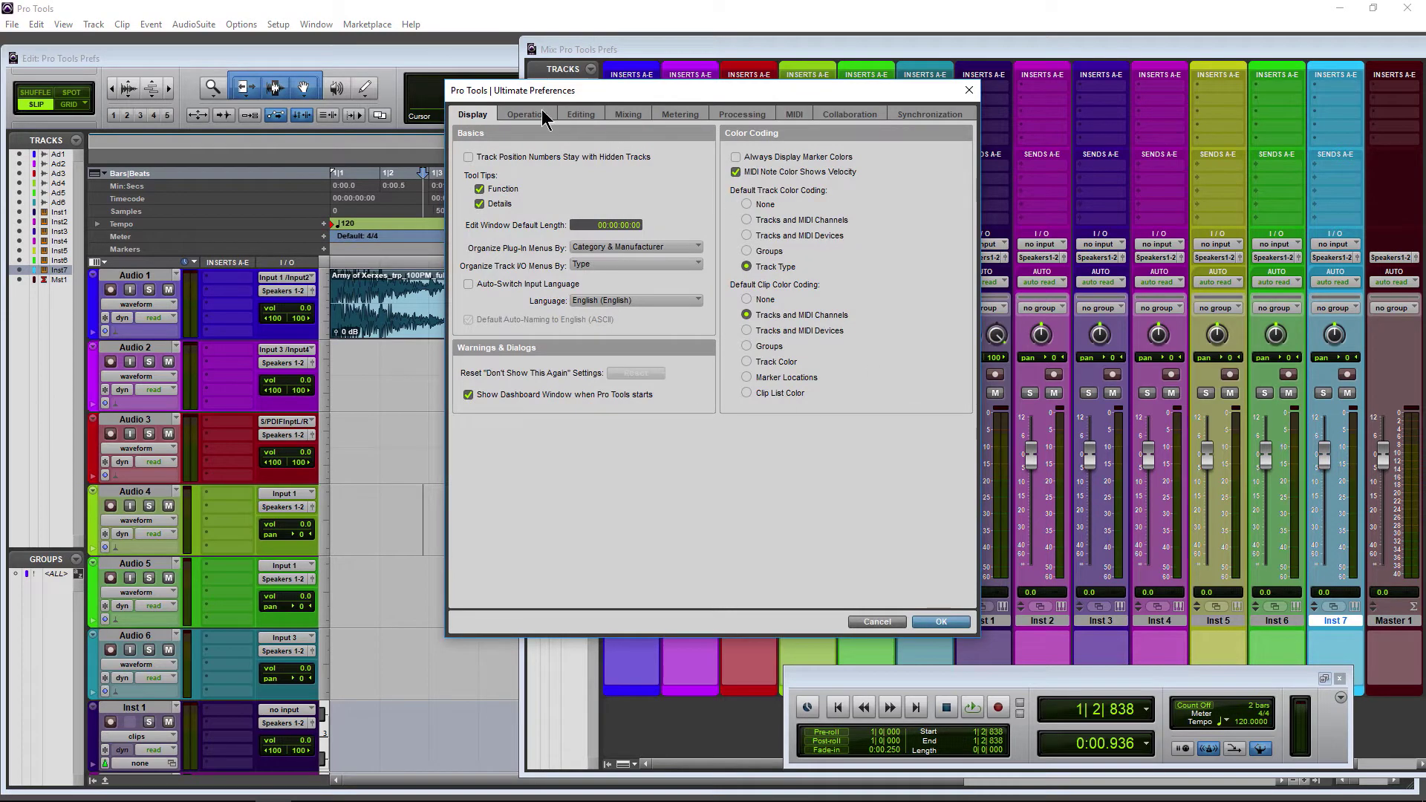
pyautogui.click(541, 115)
pyautogui.click(591, 115)
pyautogui.click(635, 118)
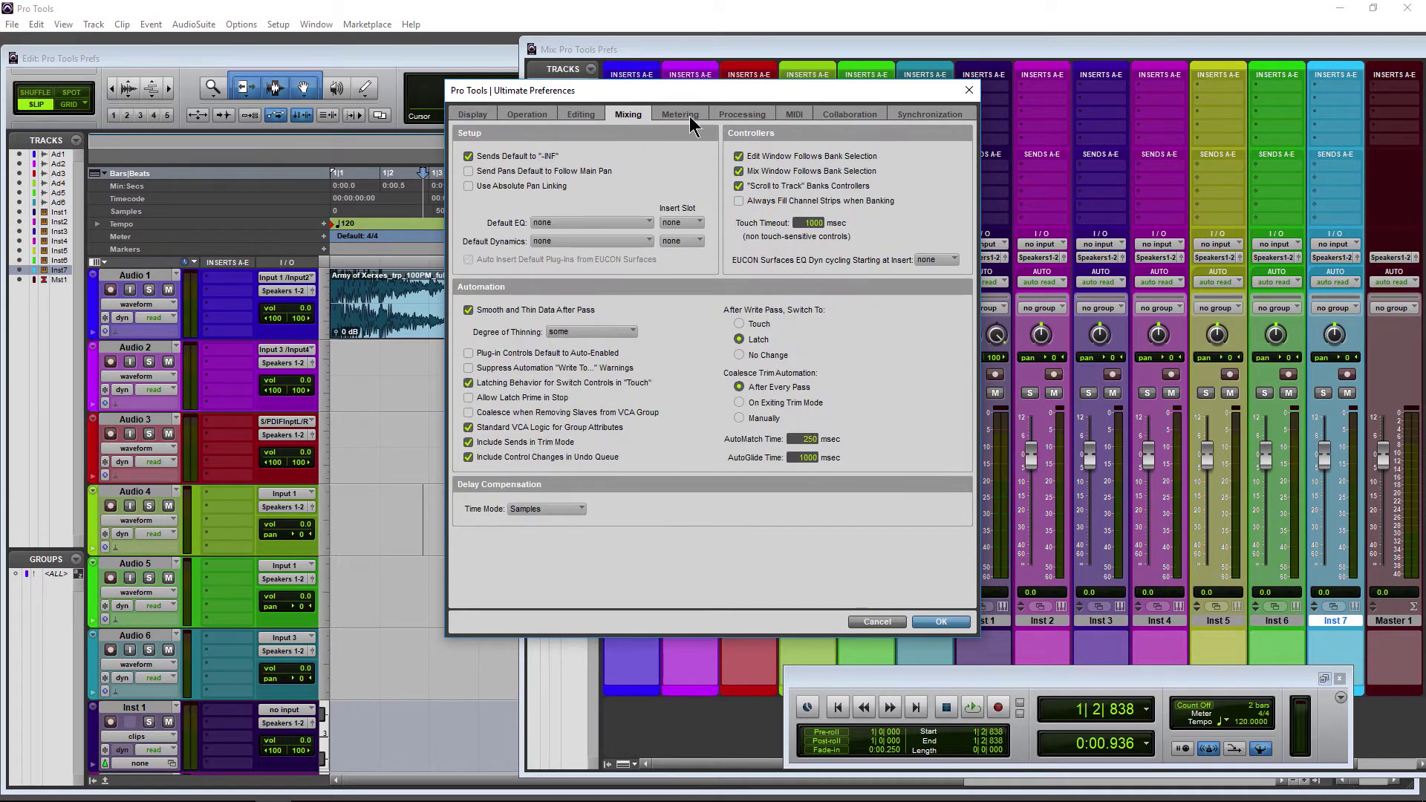
pyautogui.click(680, 116)
pyautogui.click(473, 115)
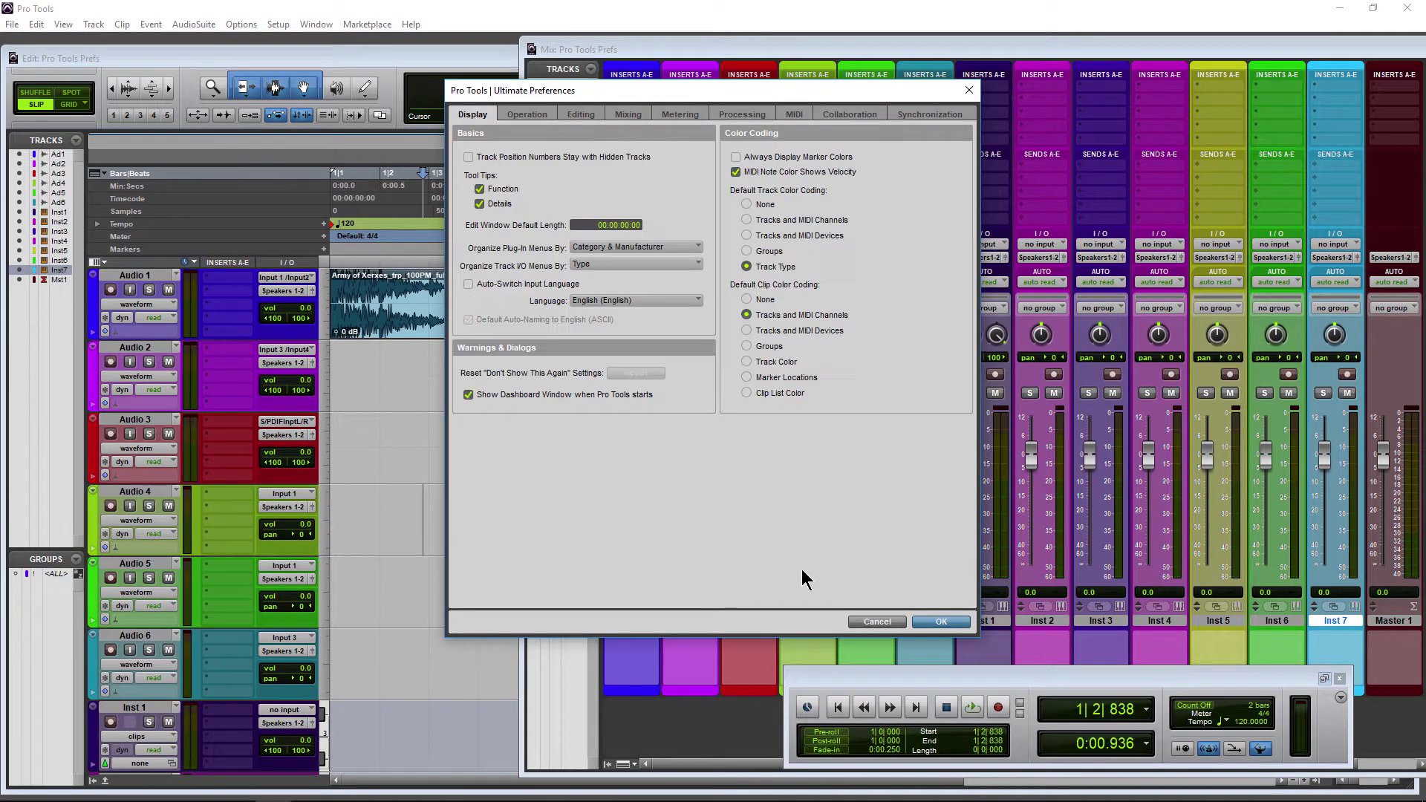
pyautogui.click(893, 622)
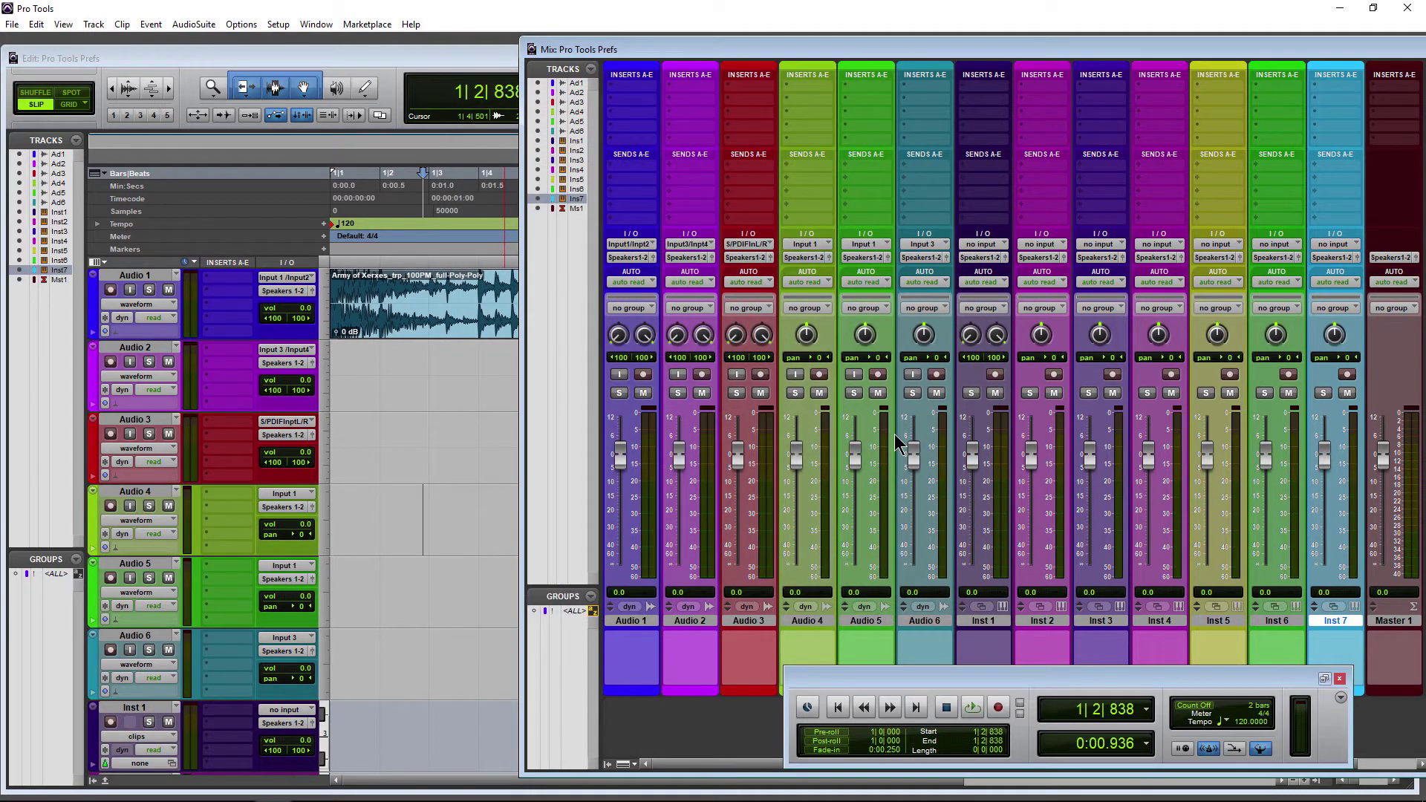
# - Quit Pro Tools and open This PC in File Explorer
pyautogui.click(1407, 7)
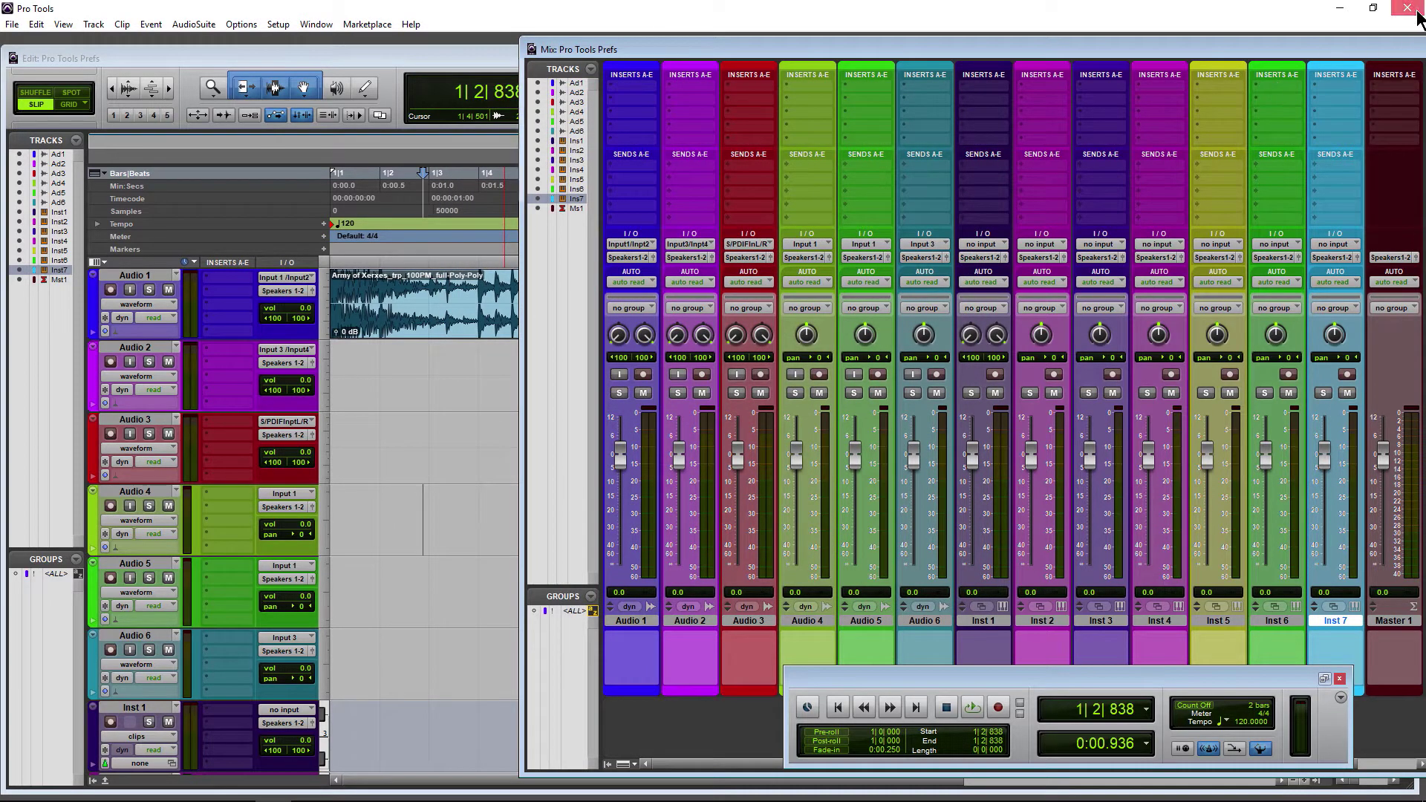
pyautogui.click(843, 333)
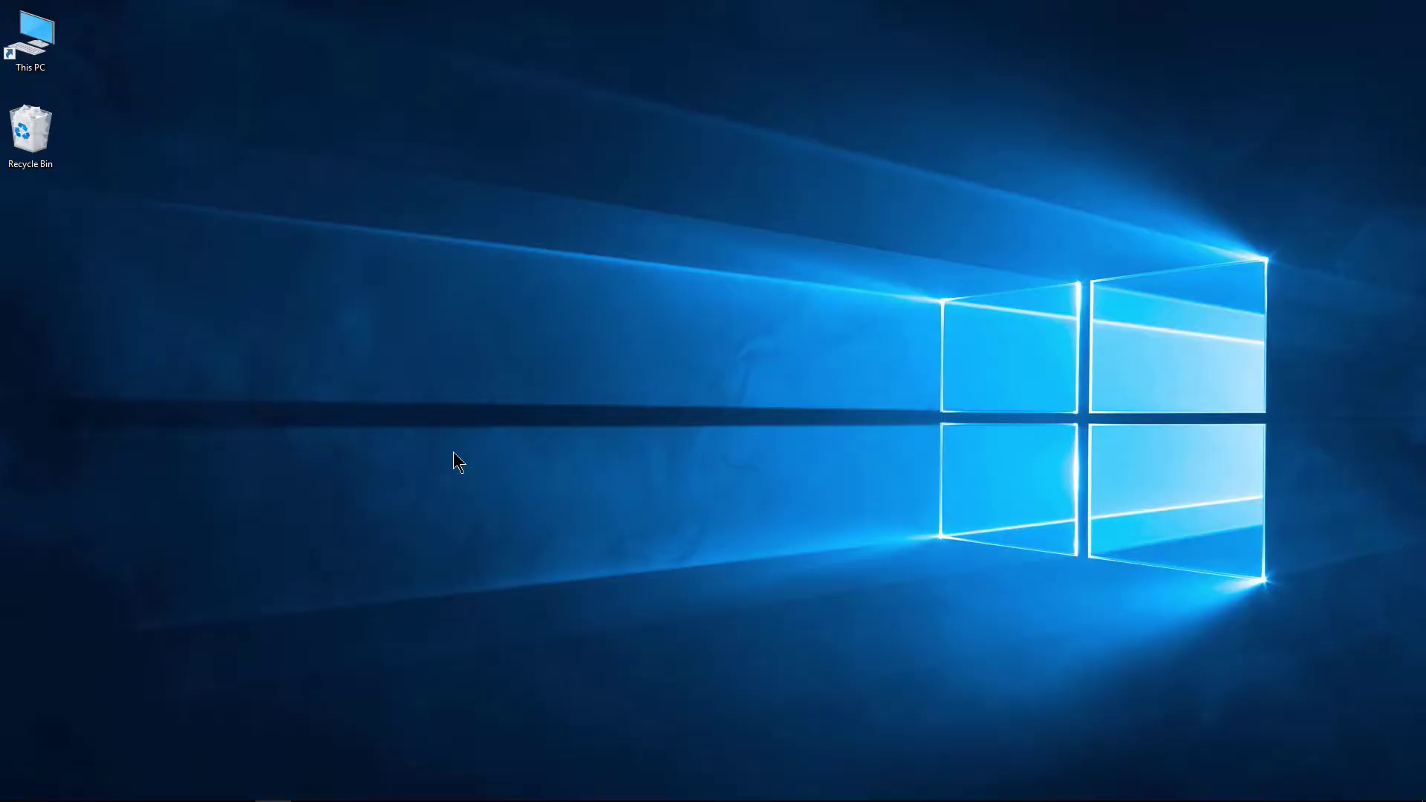
pyautogui.doubleClick(30, 38)
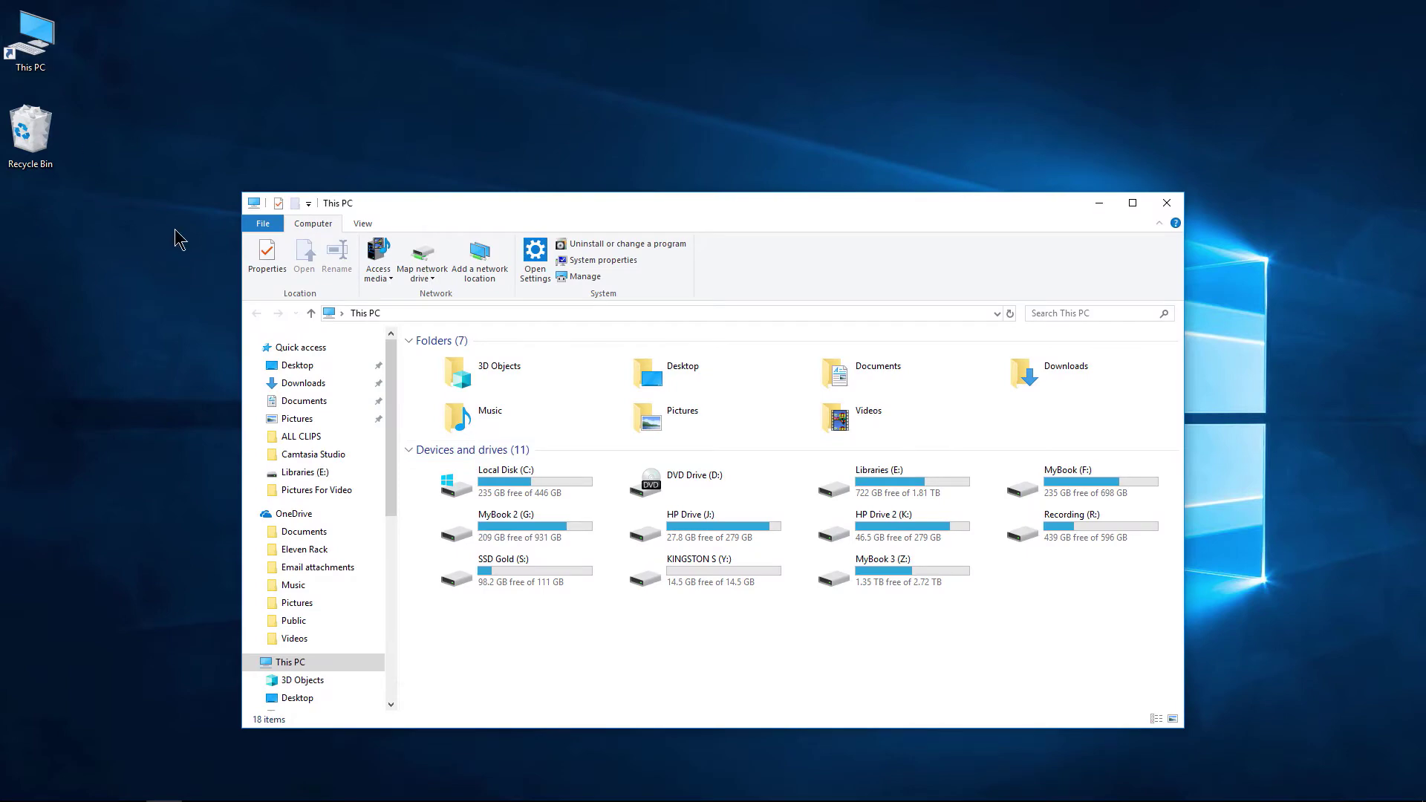
pyautogui.press('super')
pyautogui.click(737, 207)
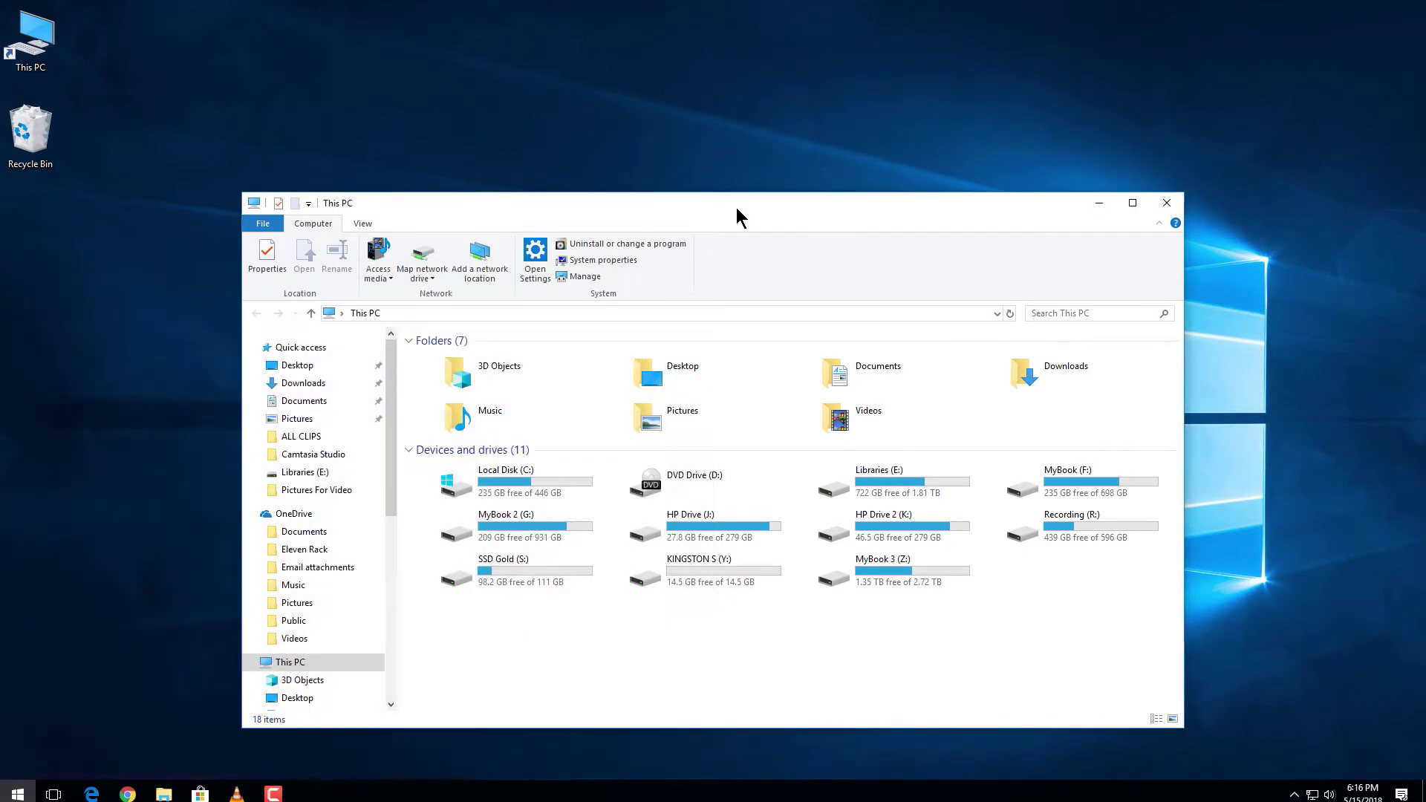
# - Open the personal profile folder inside Users on Local Disk (C:)
pyautogui.click(550, 480)
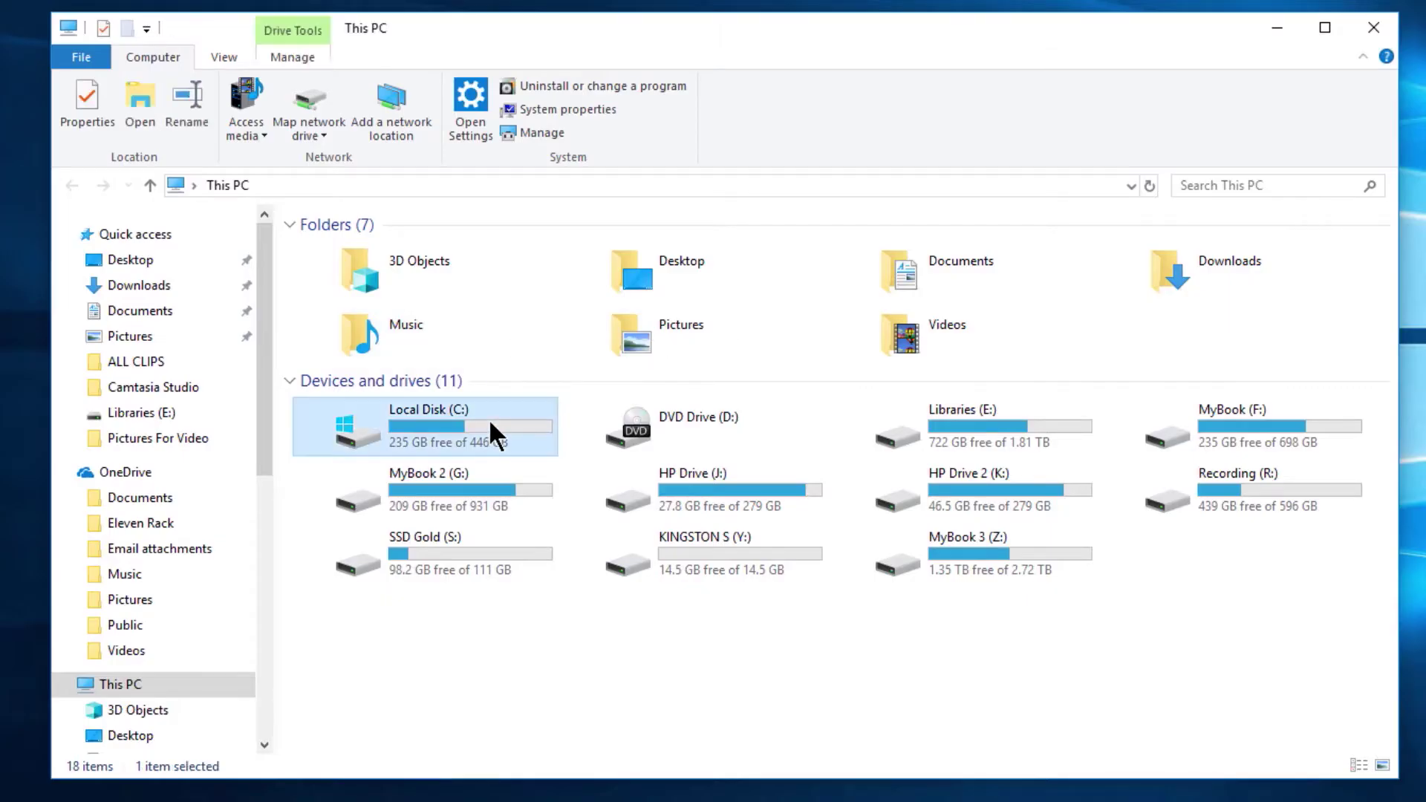
pyautogui.doubleClick(489, 419)
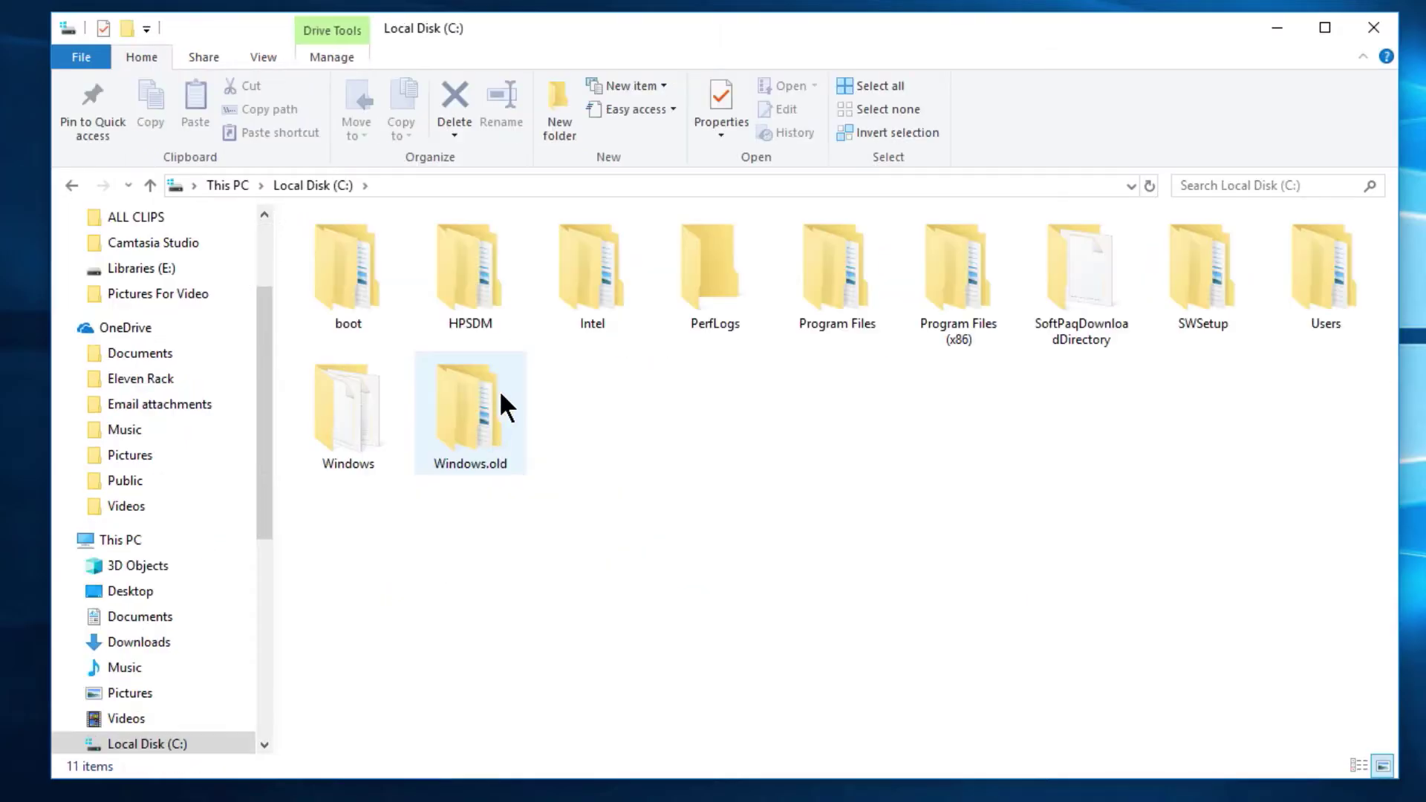
pyautogui.doubleClick(1310, 286)
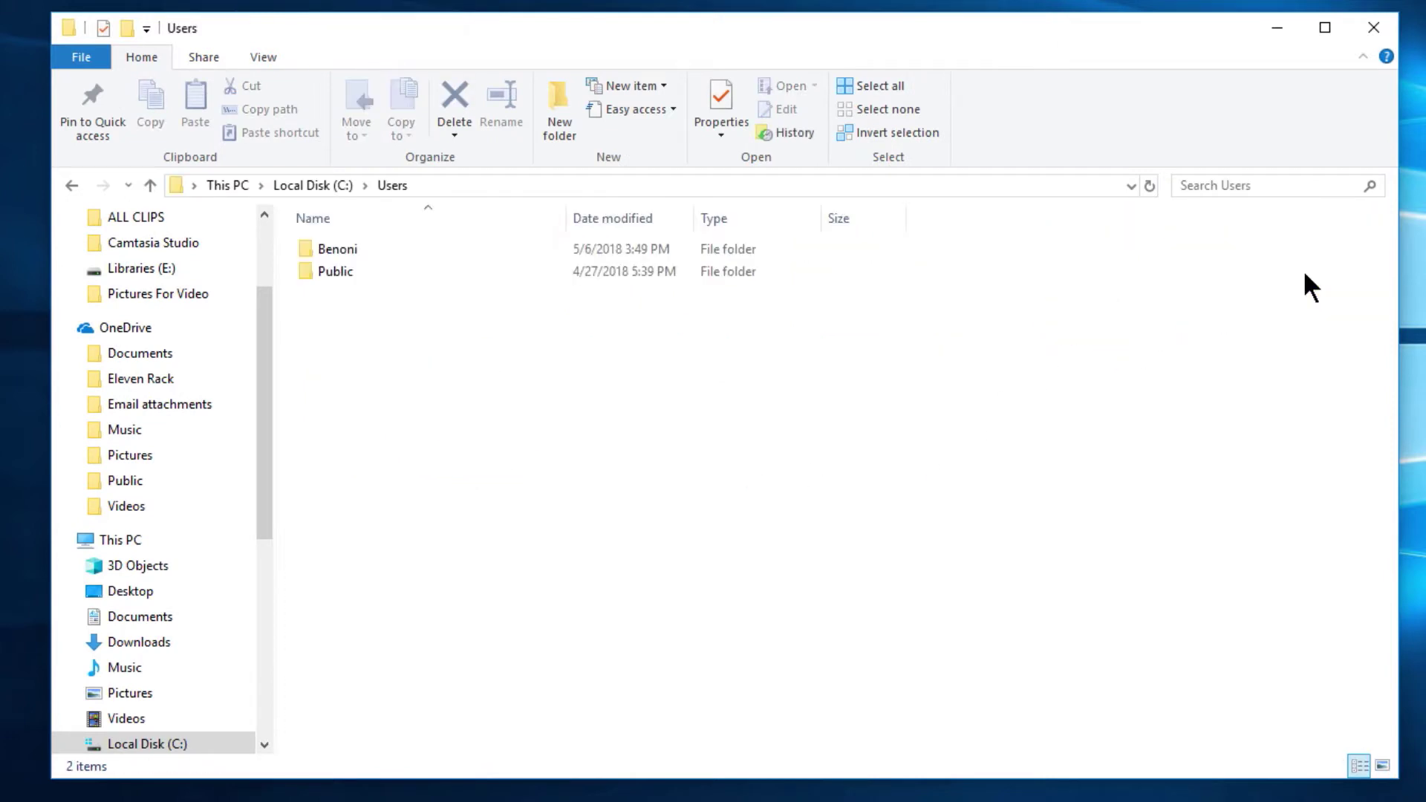
pyautogui.doubleClick(379, 251)
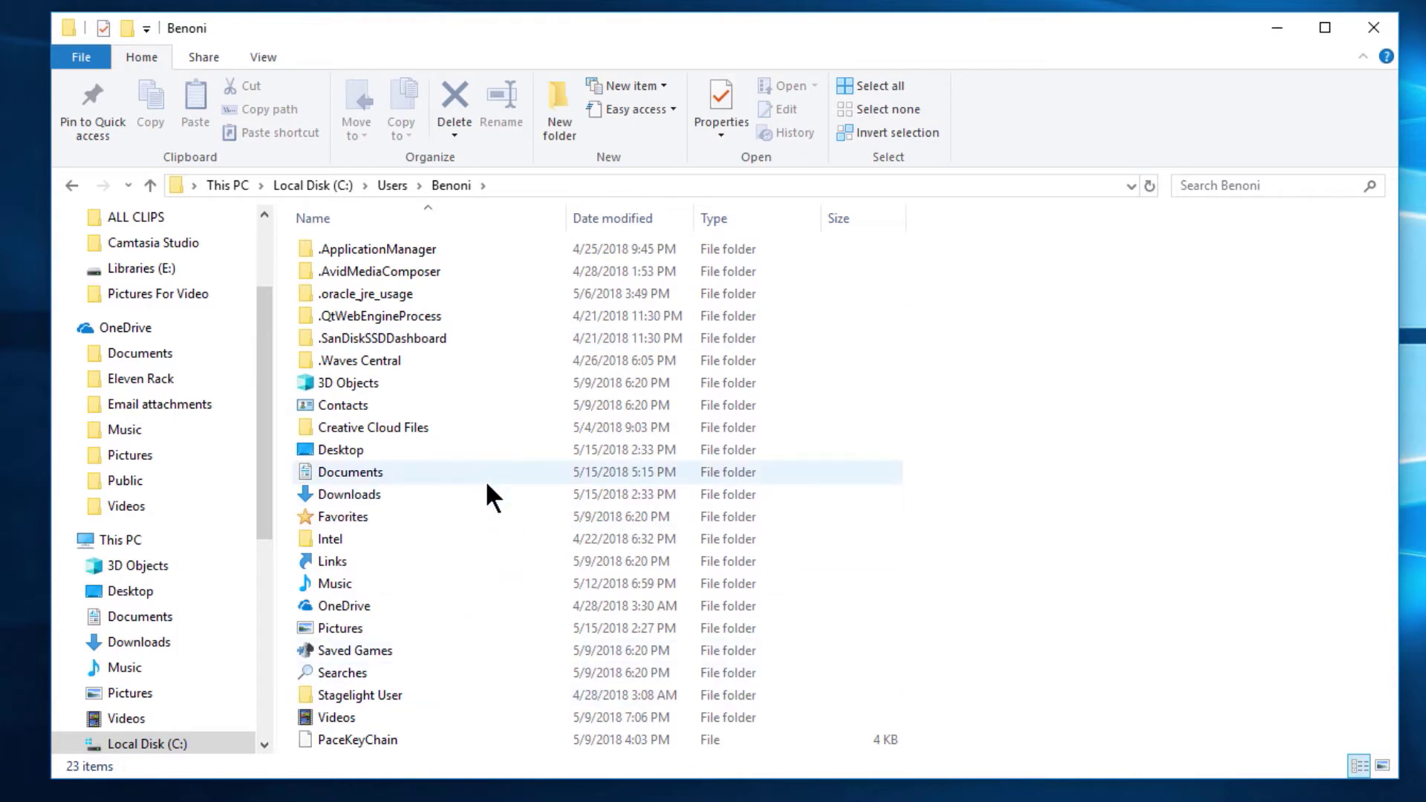
# - Turn on the display of hidden items and open the AppData folder in the profile folder
pyautogui.click(261, 57)
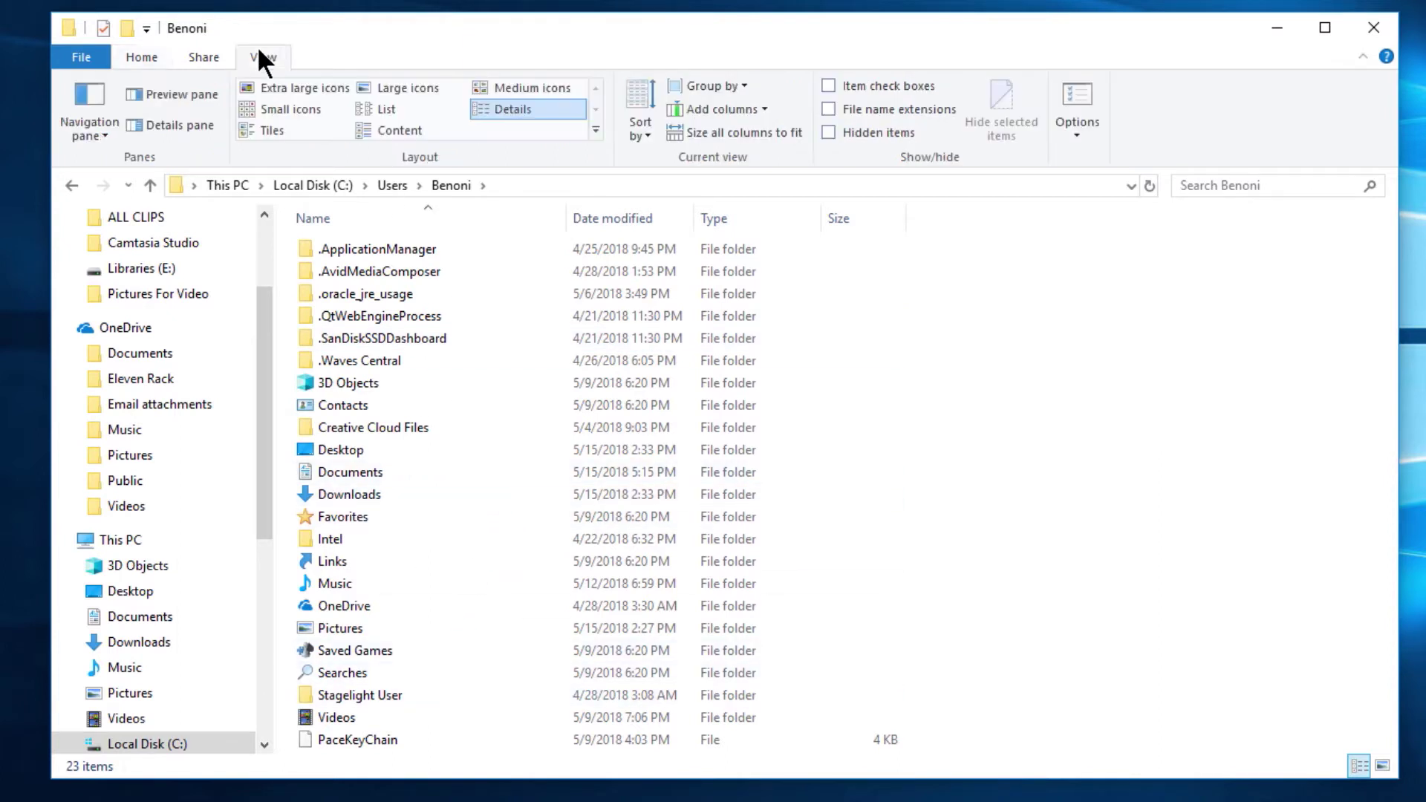
pyautogui.click(829, 134)
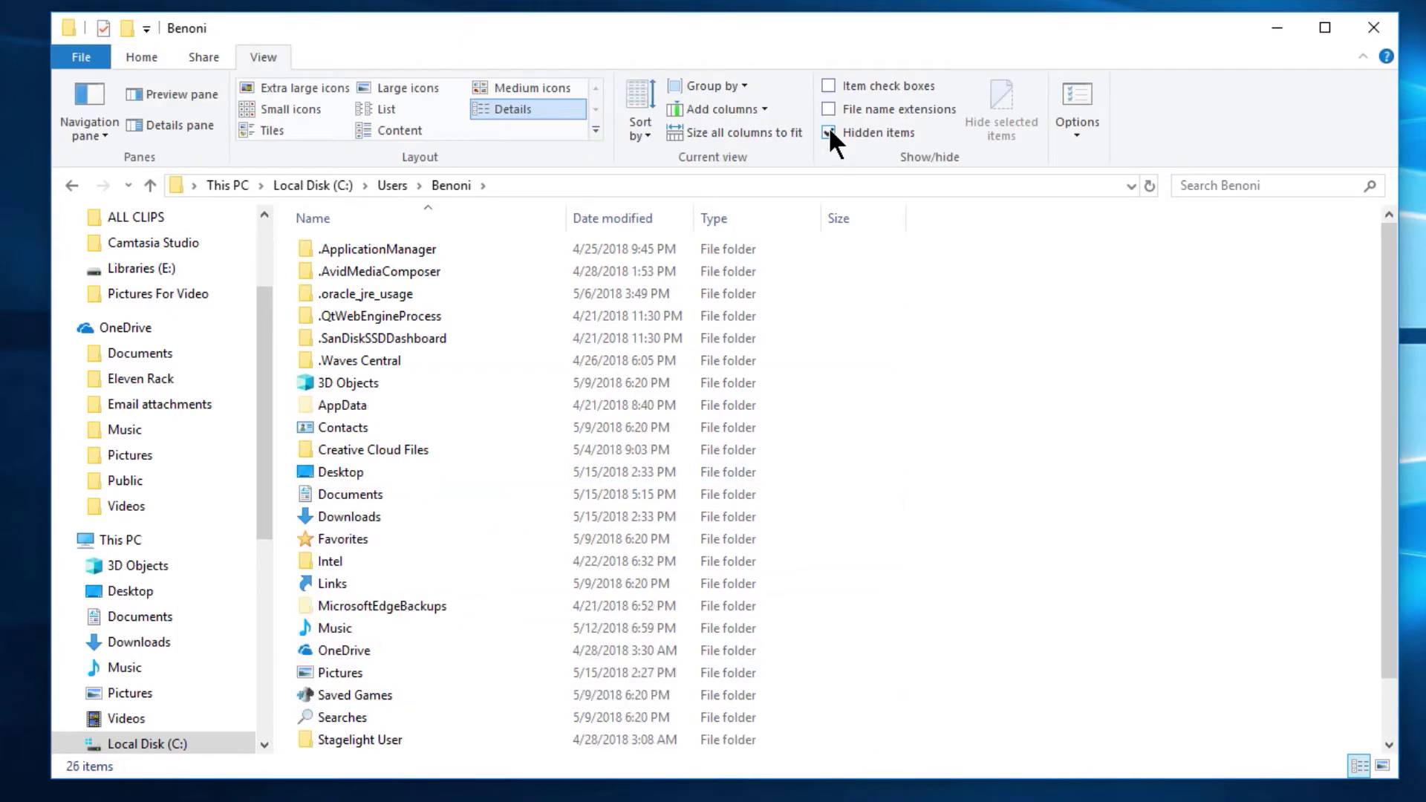
pyautogui.doubleClick(396, 406)
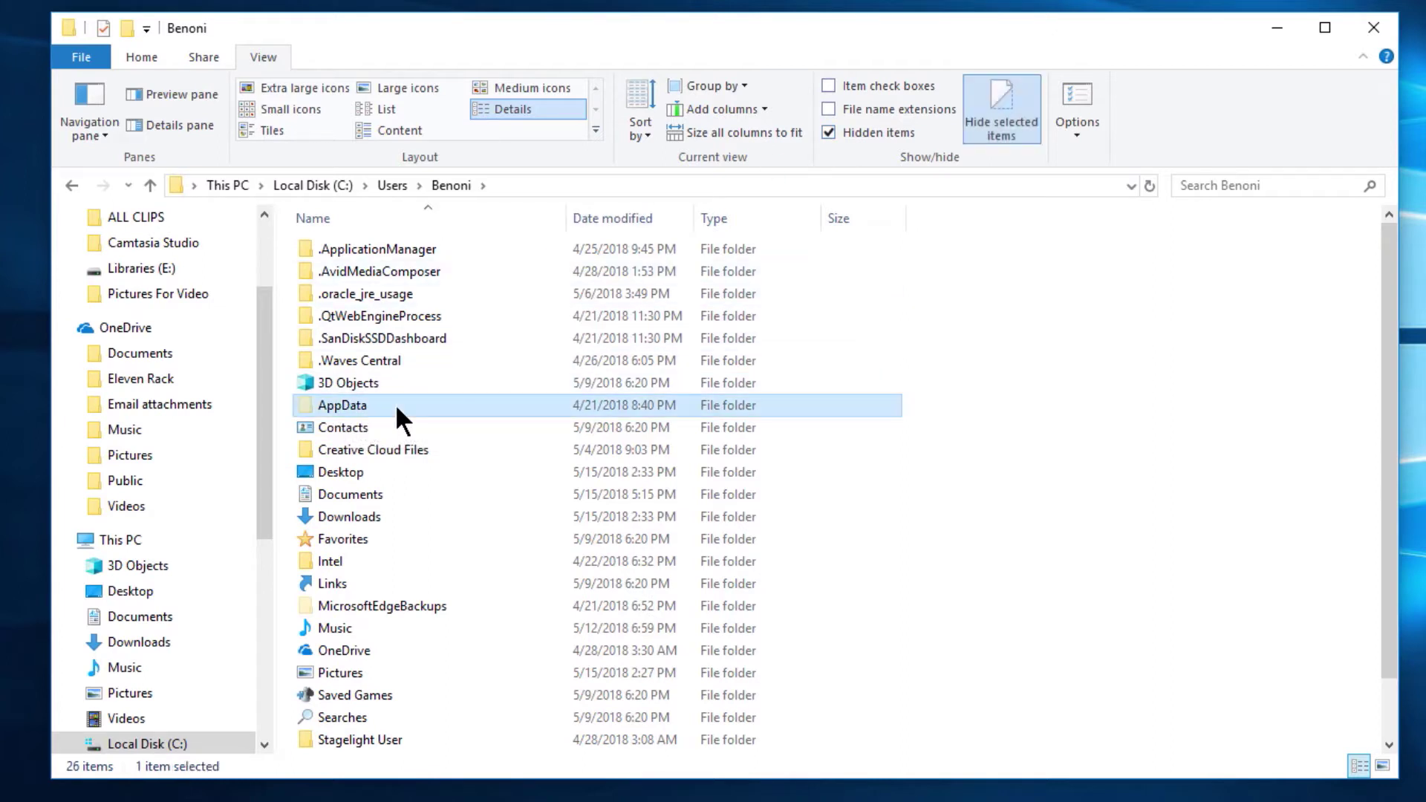
# - Open the Pro Tools folder located in Roaming > Avid to view its preference files
pyautogui.doubleClick(362, 296)
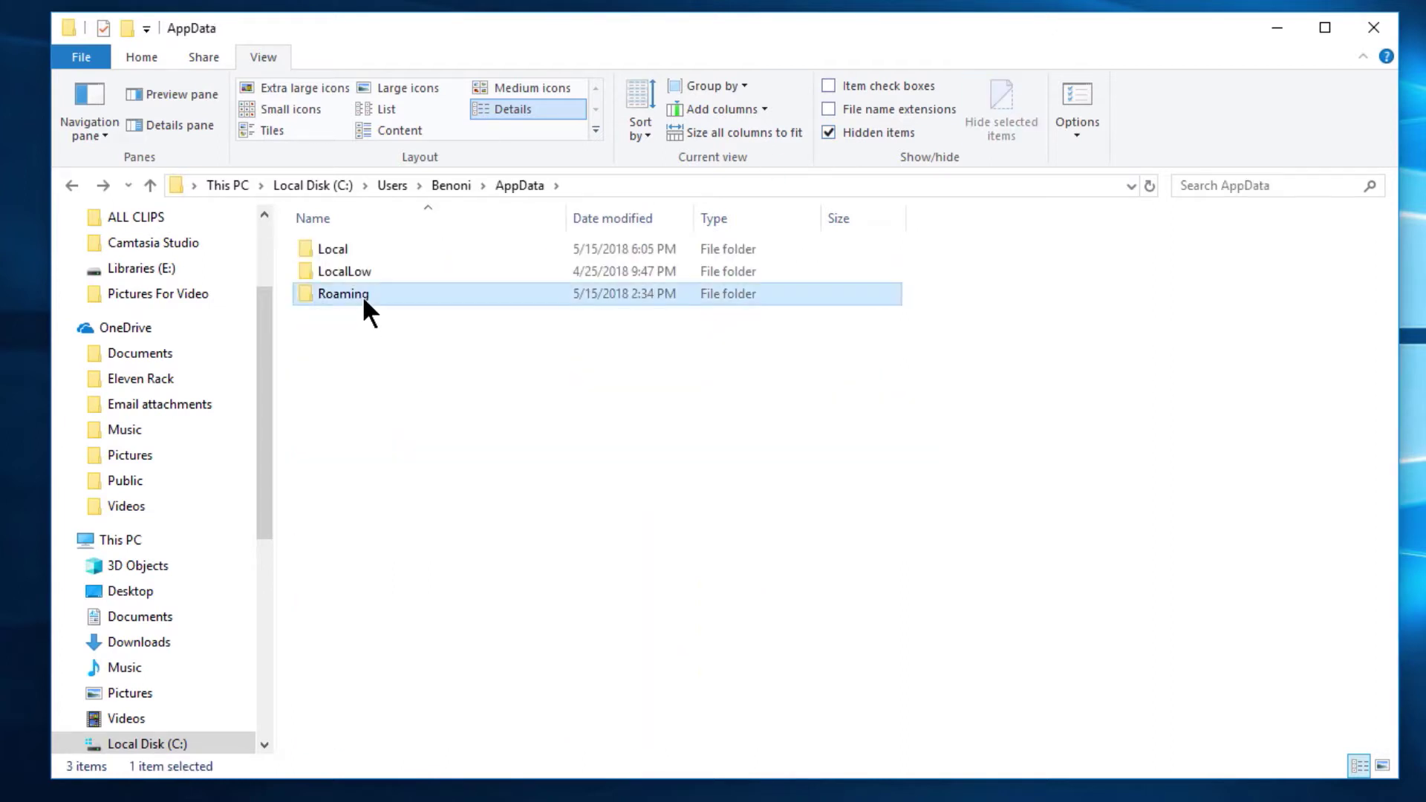
pyautogui.doubleClick(344, 405)
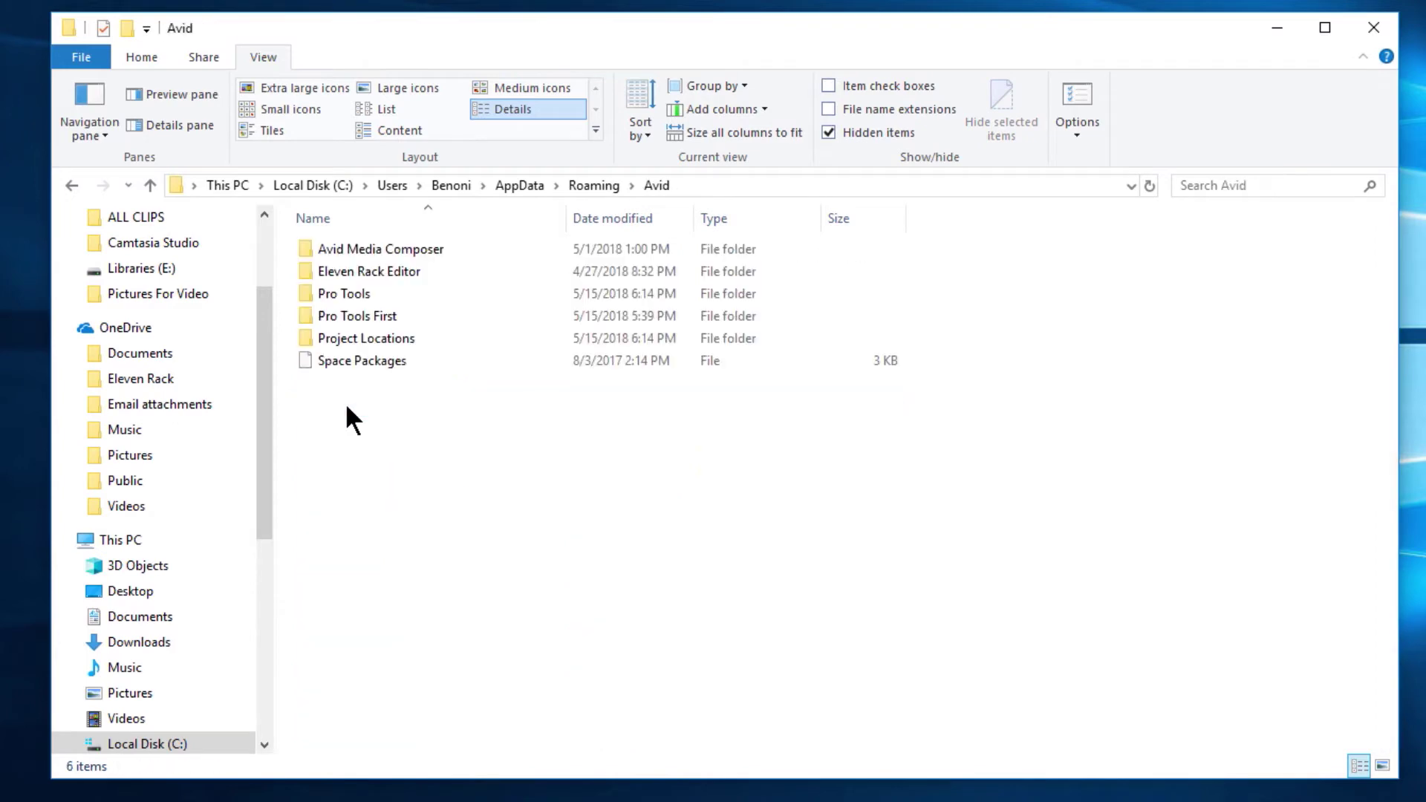
pyautogui.click(355, 296)
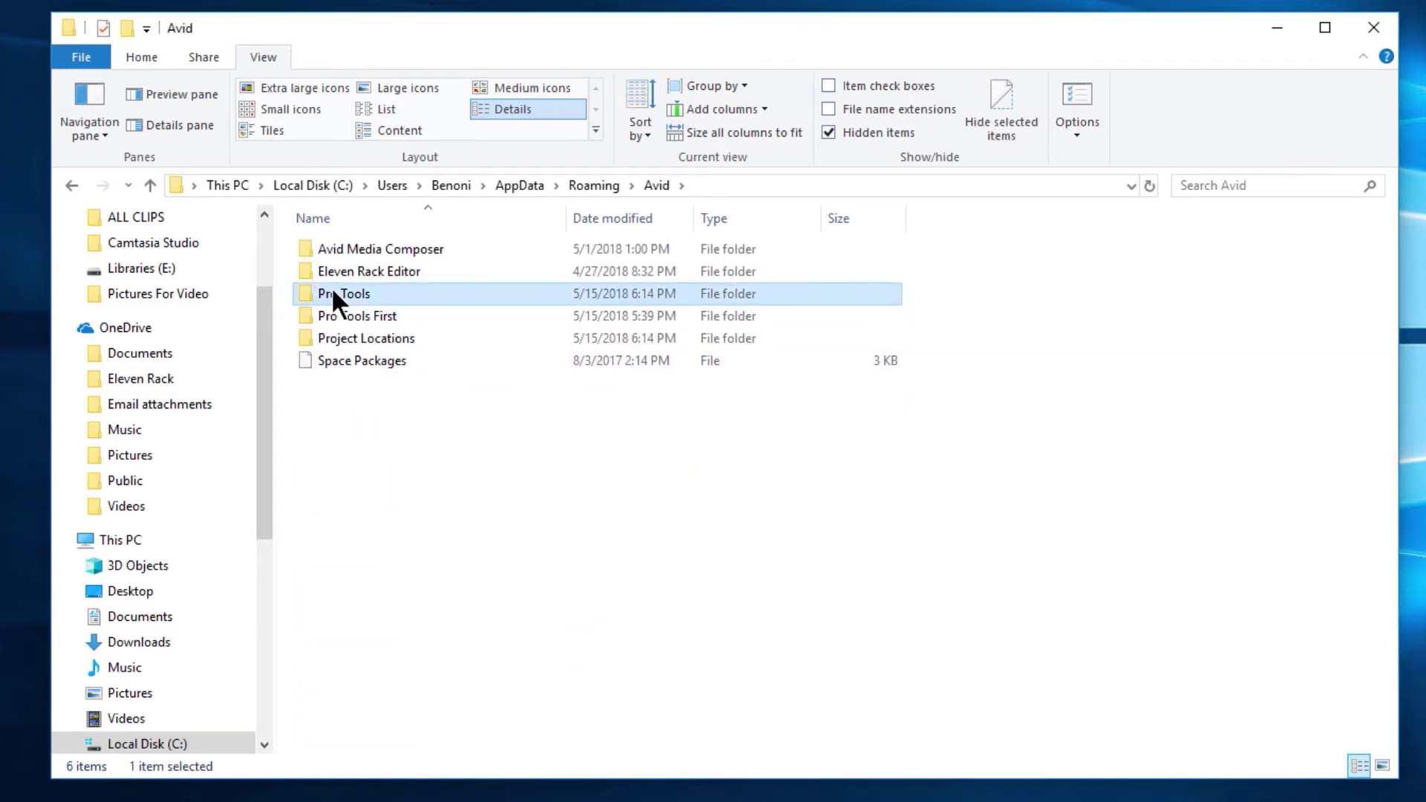
pyautogui.doubleClick(453, 292)
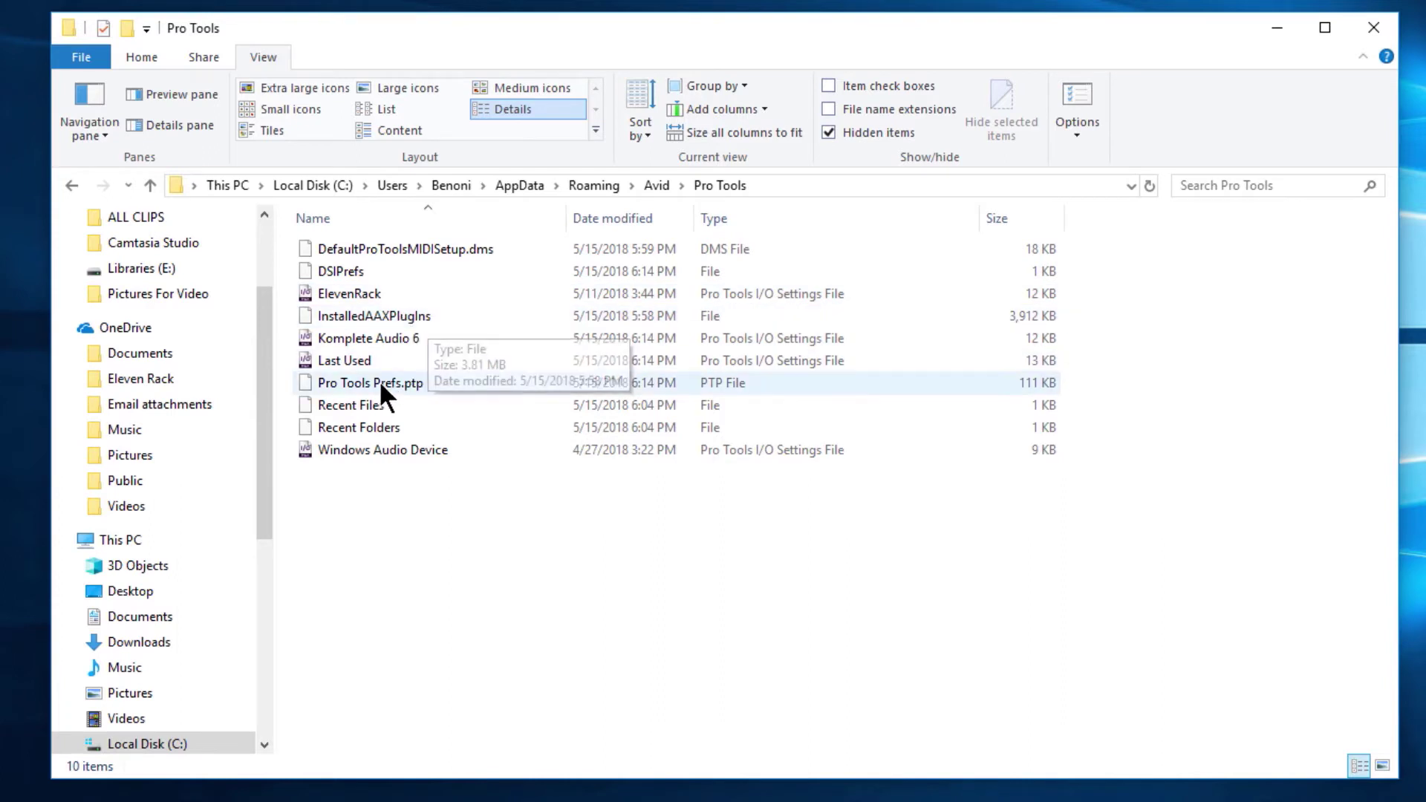
# - Delete the Pro Tools folder from the Avid folder and close File Explorer
pyautogui.click(68, 185)
pyautogui.click(144, 55)
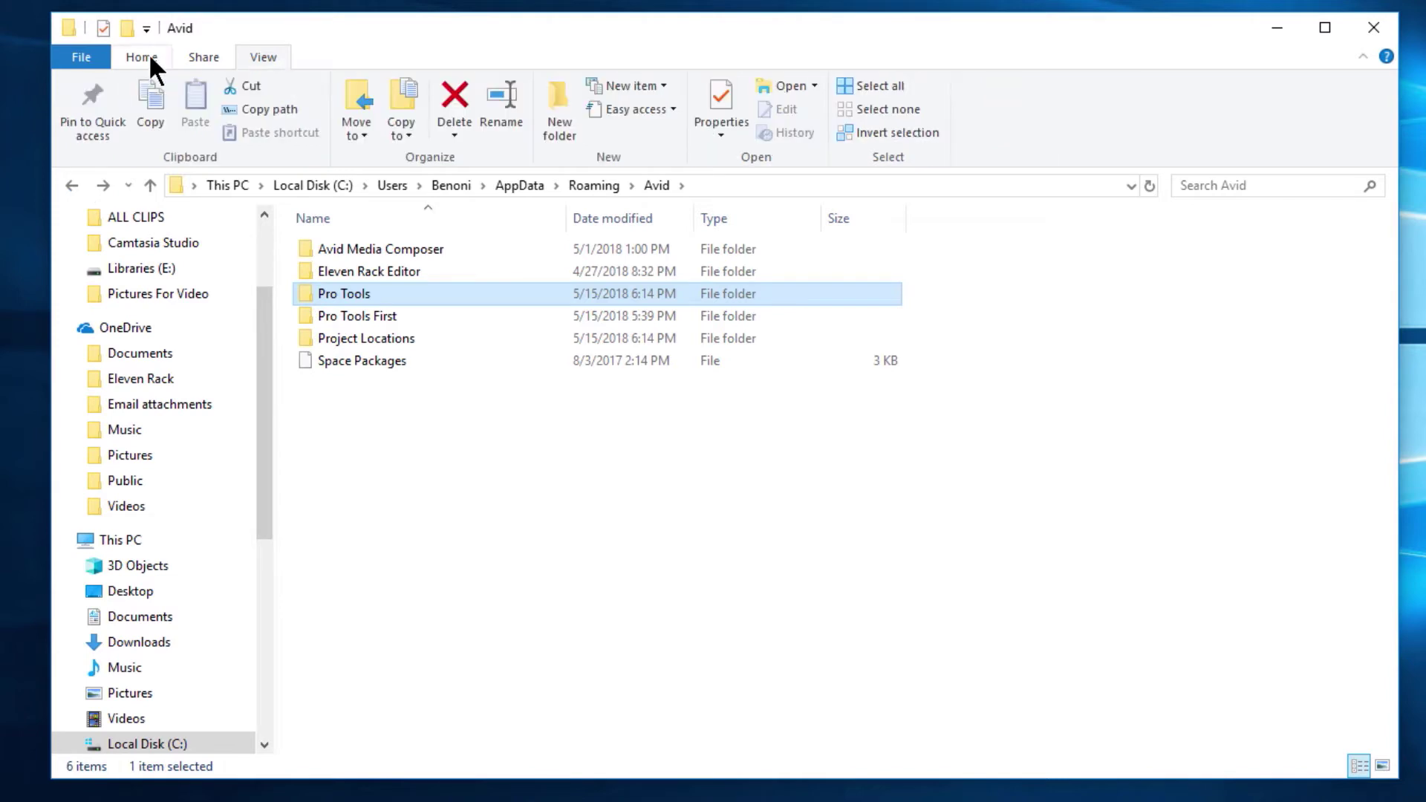
pyautogui.click(457, 84)
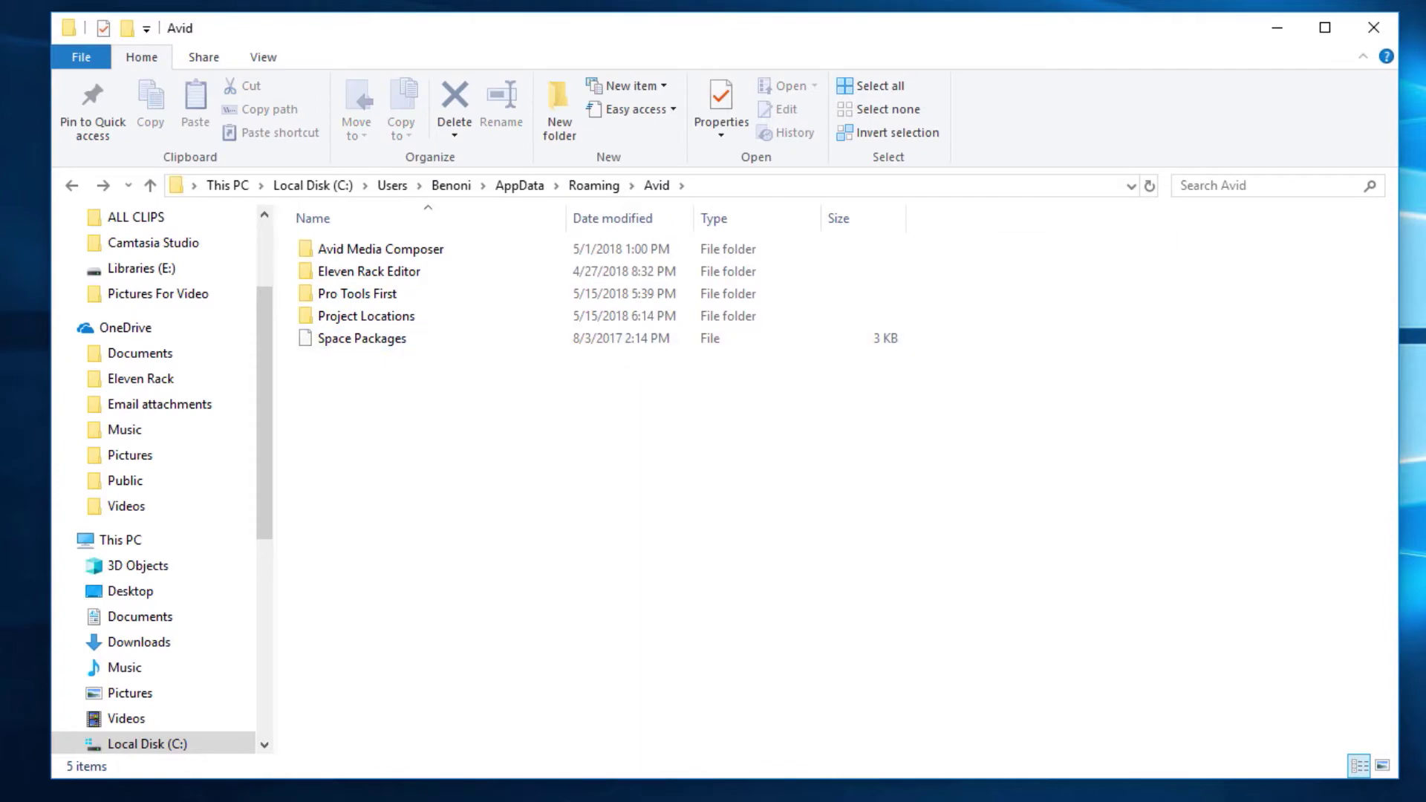
pyautogui.click(1373, 27)
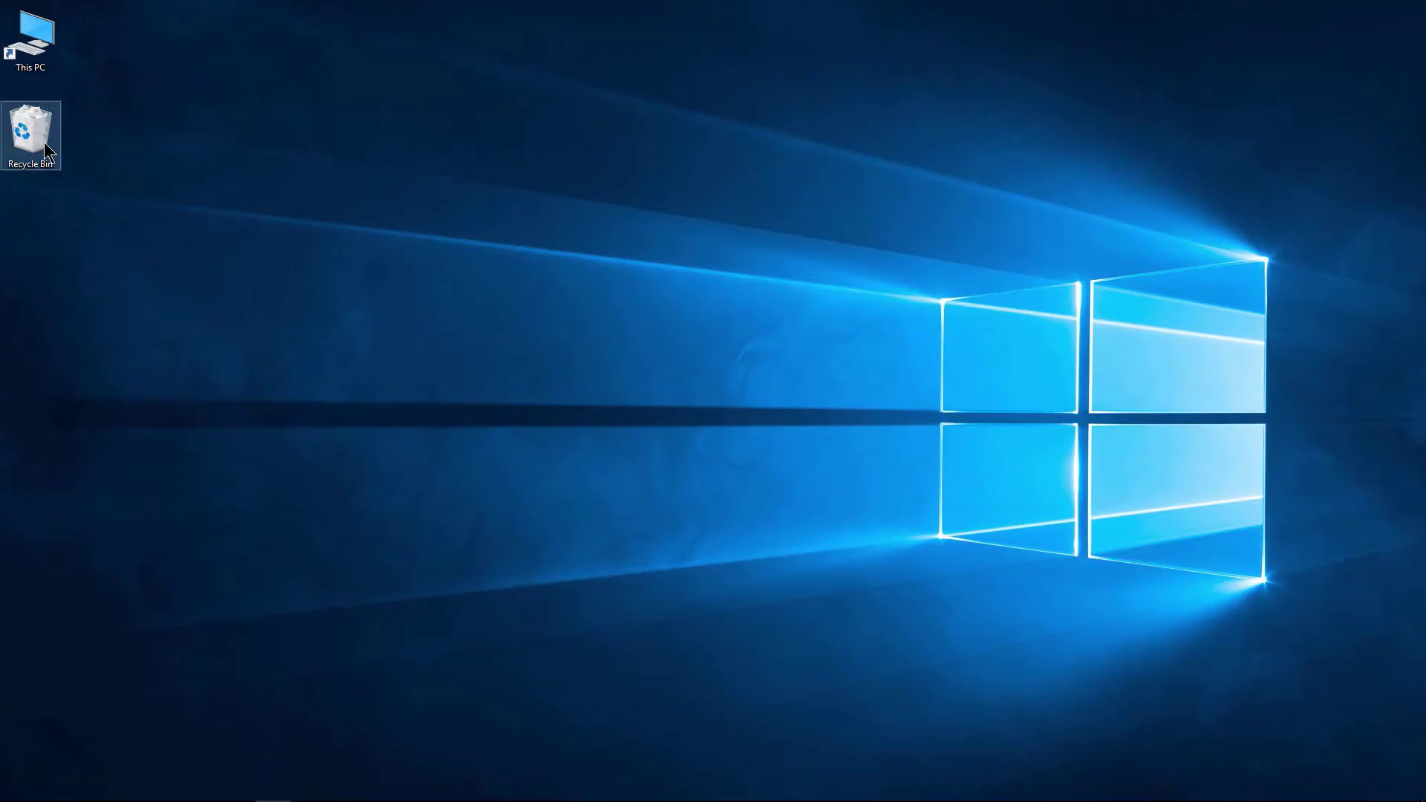
# - Empty the Recycle Bin and close its window
pyautogui.doubleClick(46, 151)
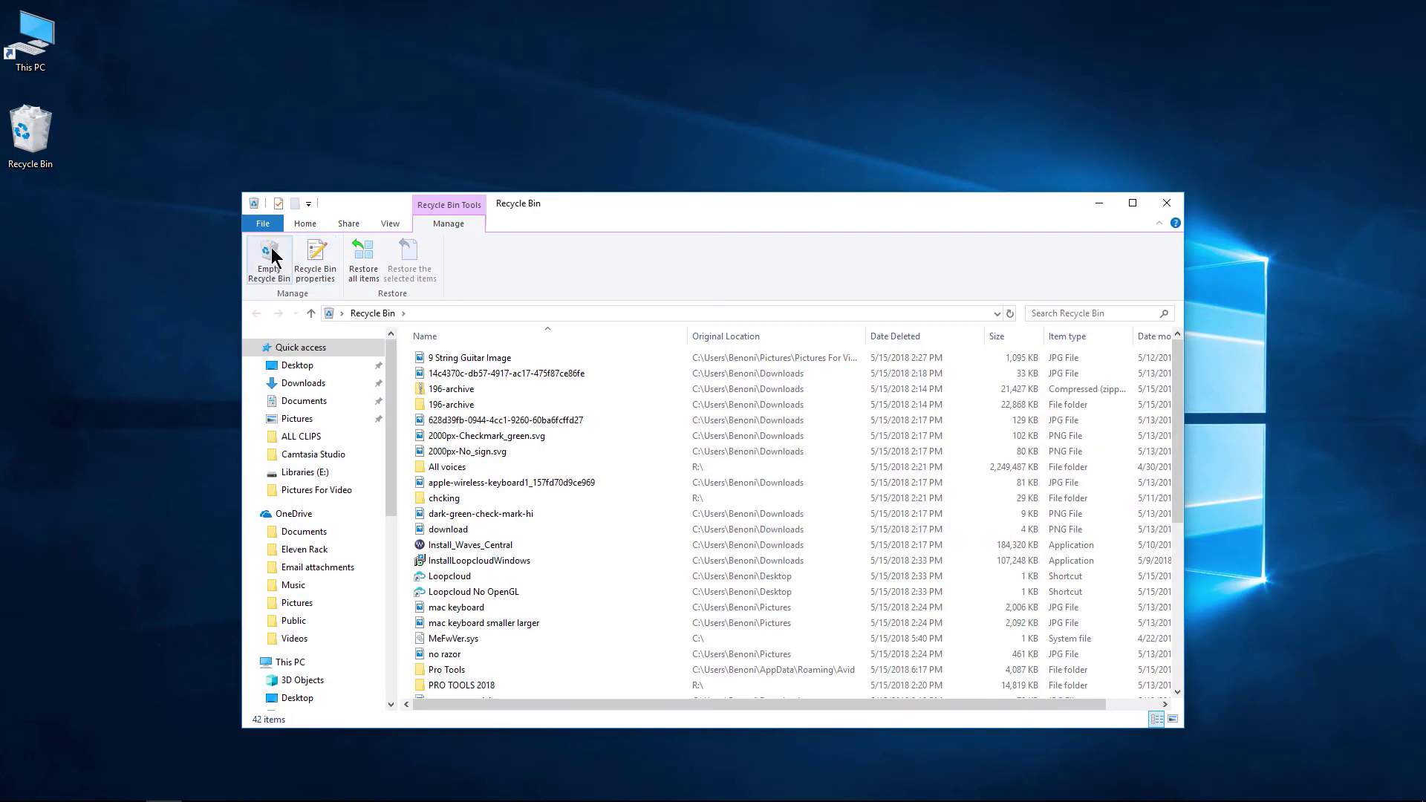
pyautogui.click(269, 259)
pyautogui.click(756, 414)
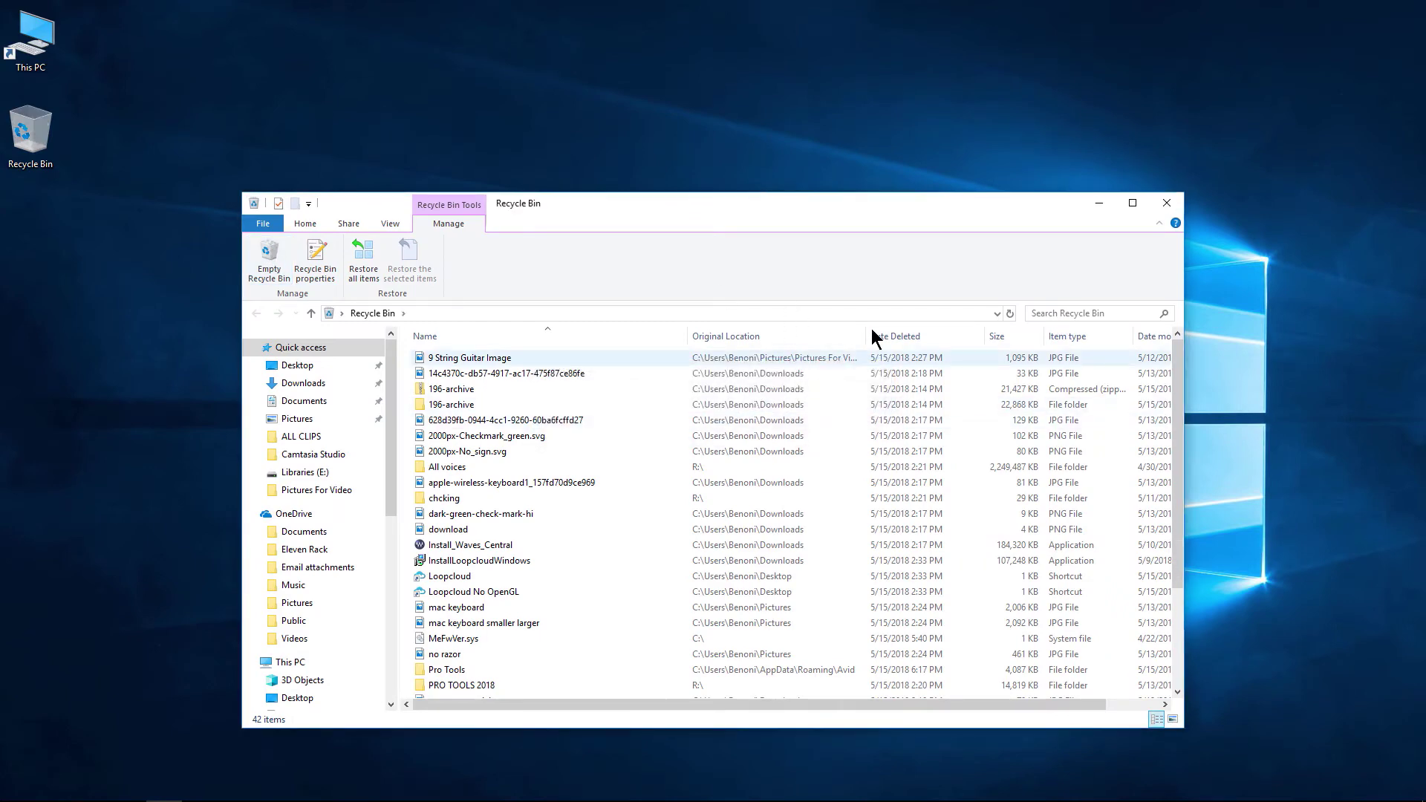
pyautogui.click(1166, 205)
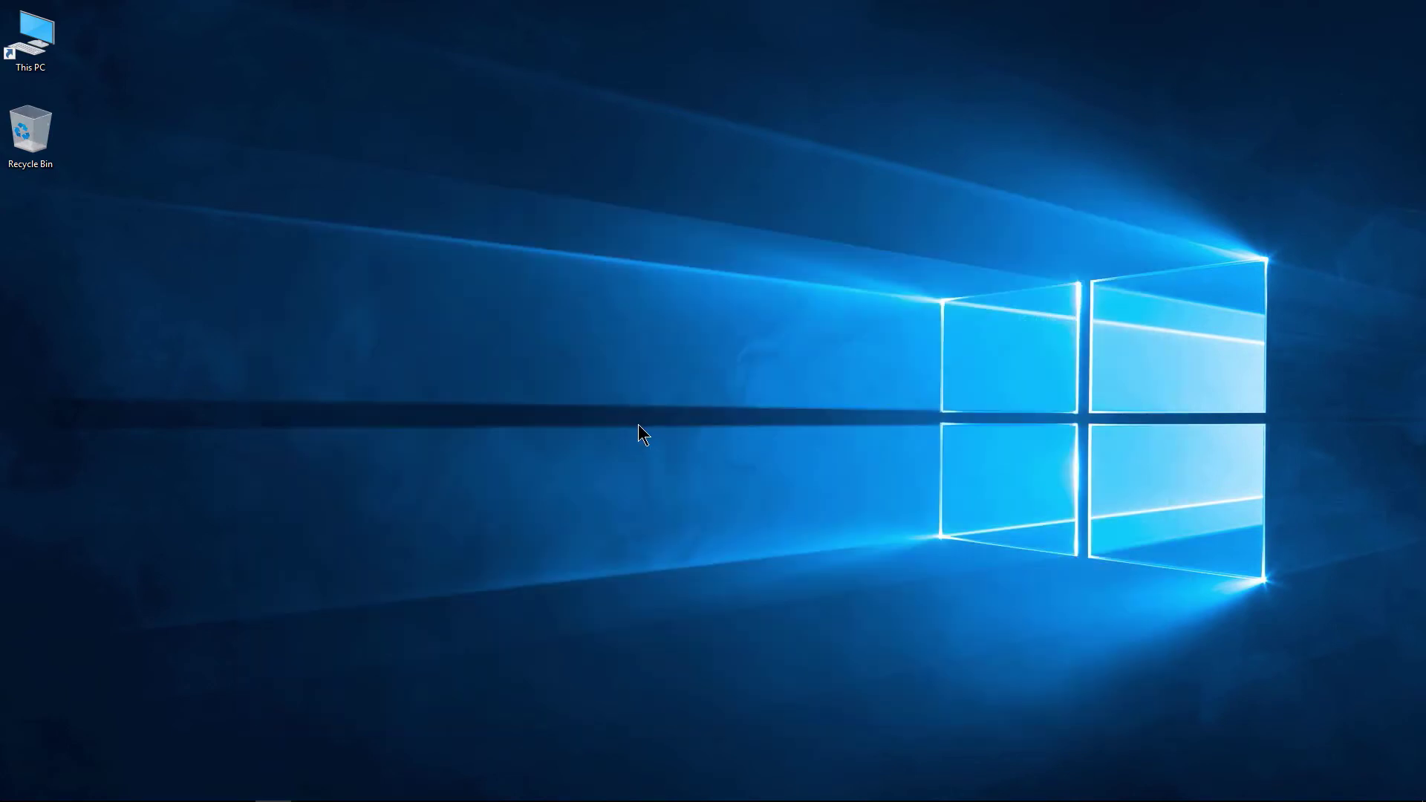
# - Bring up the computer's power options
pyautogui.click(18, 787)
pyautogui.click(17, 764)
# - Turn off the display of hidden items in File Explorer and close the window
pyautogui.doubleClick(38, 45)
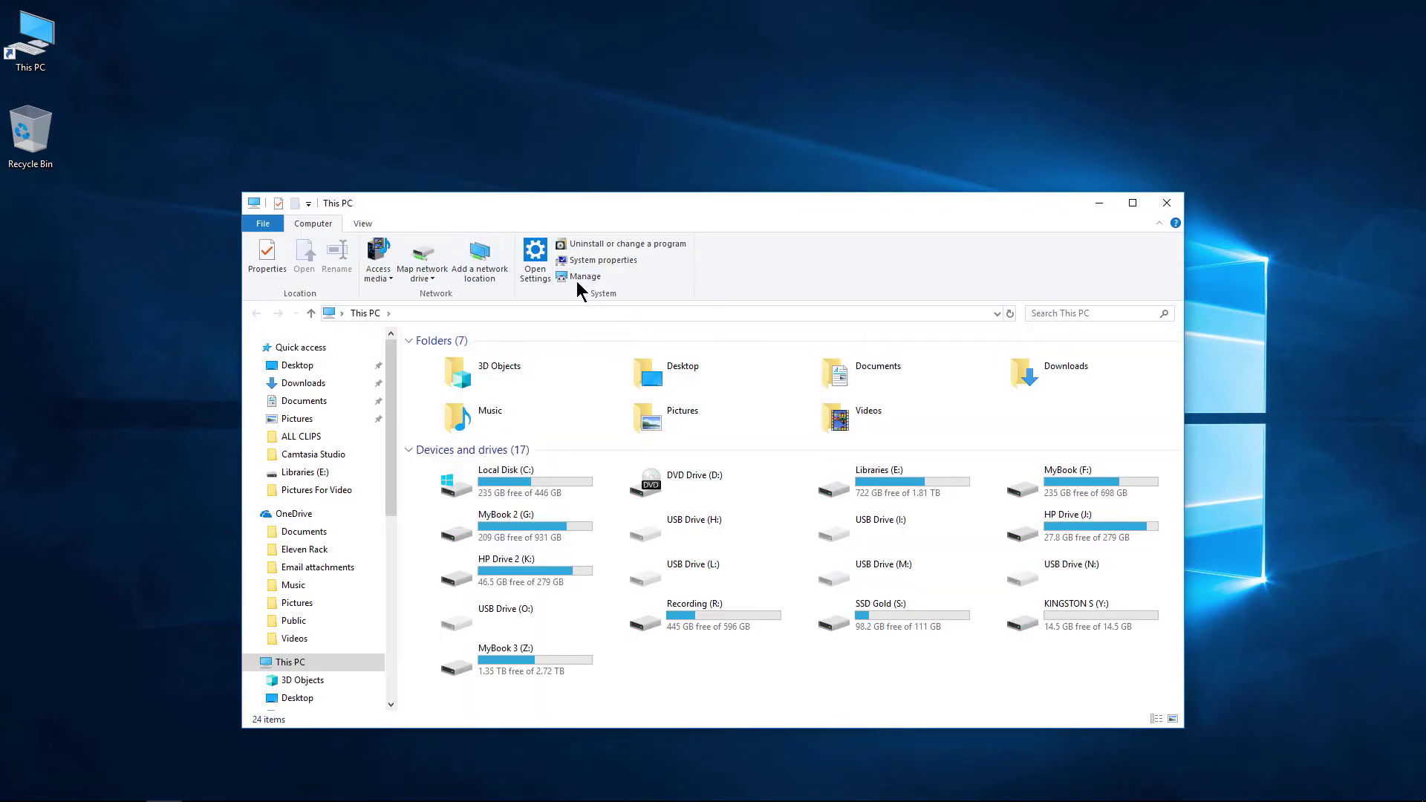
pyautogui.click(364, 225)
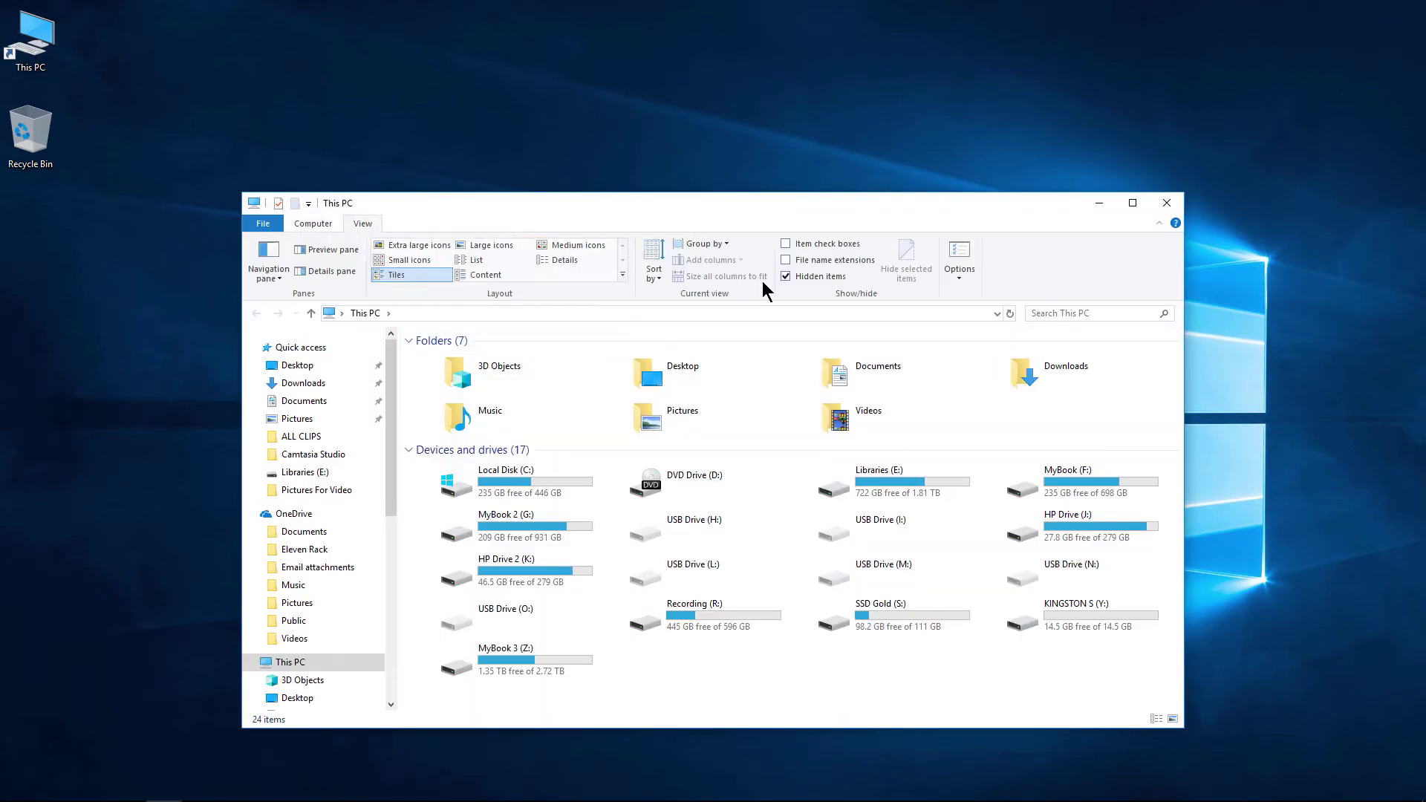
pyautogui.click(786, 276)
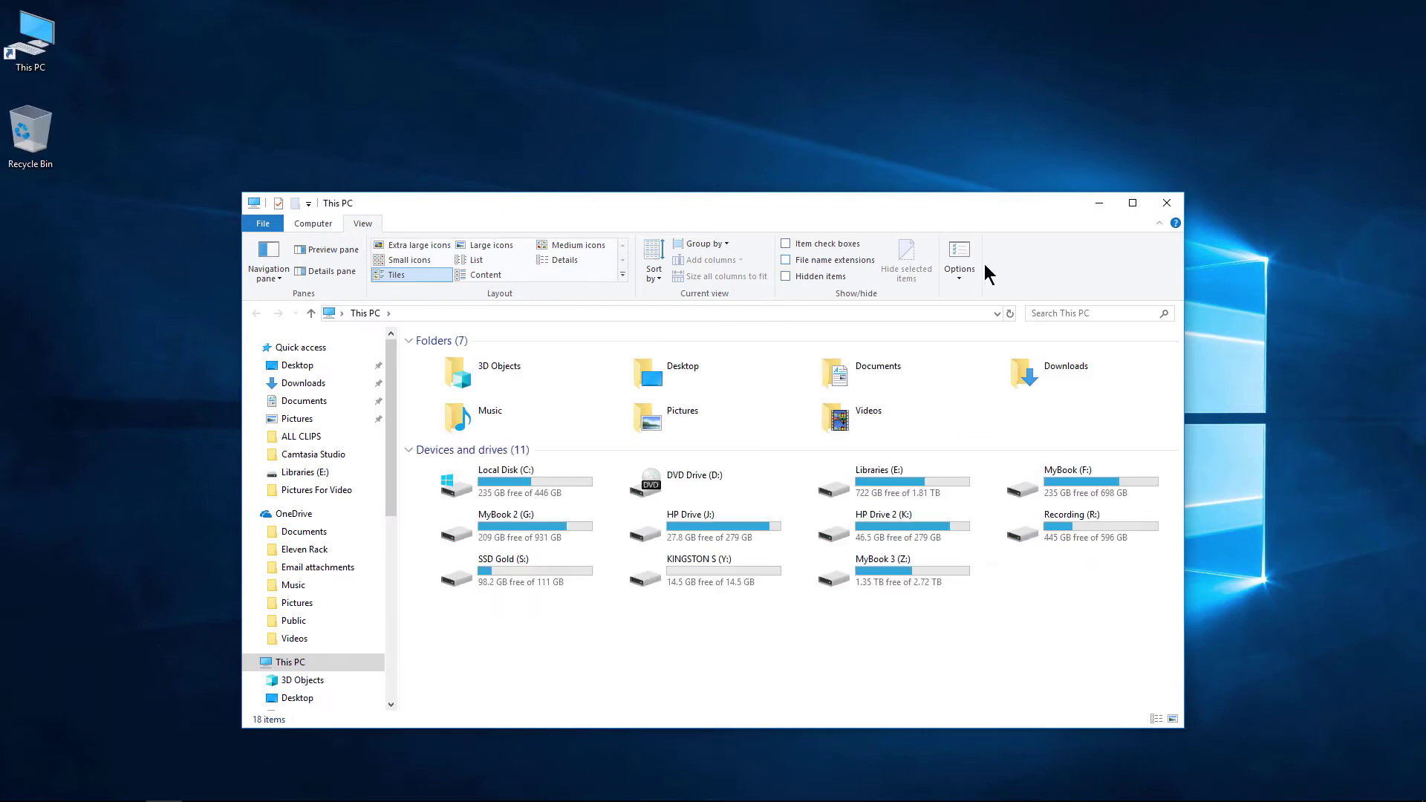
pyautogui.click(1167, 203)
# - Launch Pro Tools and set the storage location for new sessions to the Recording (R:) drive
pyautogui.click(18, 792)
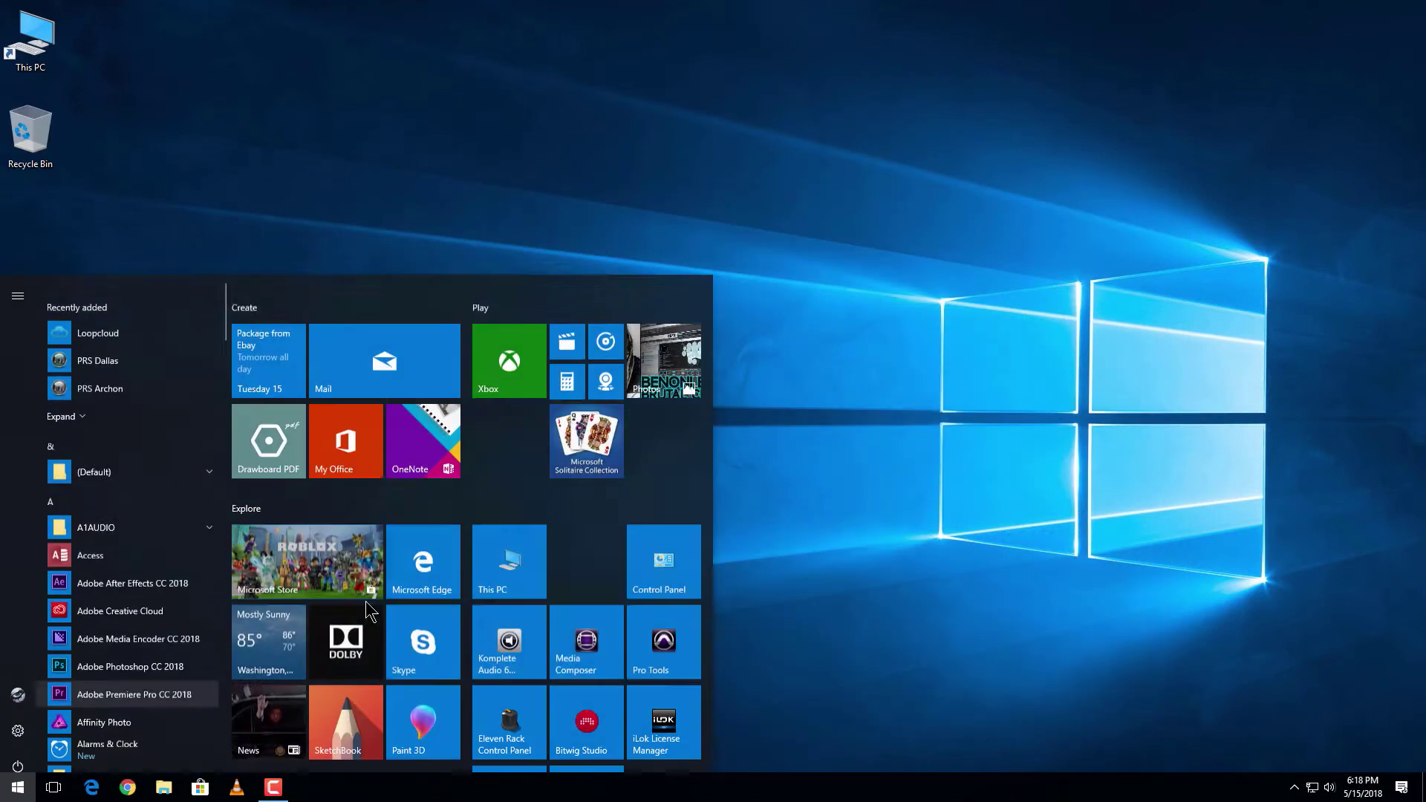
pyautogui.click(683, 601)
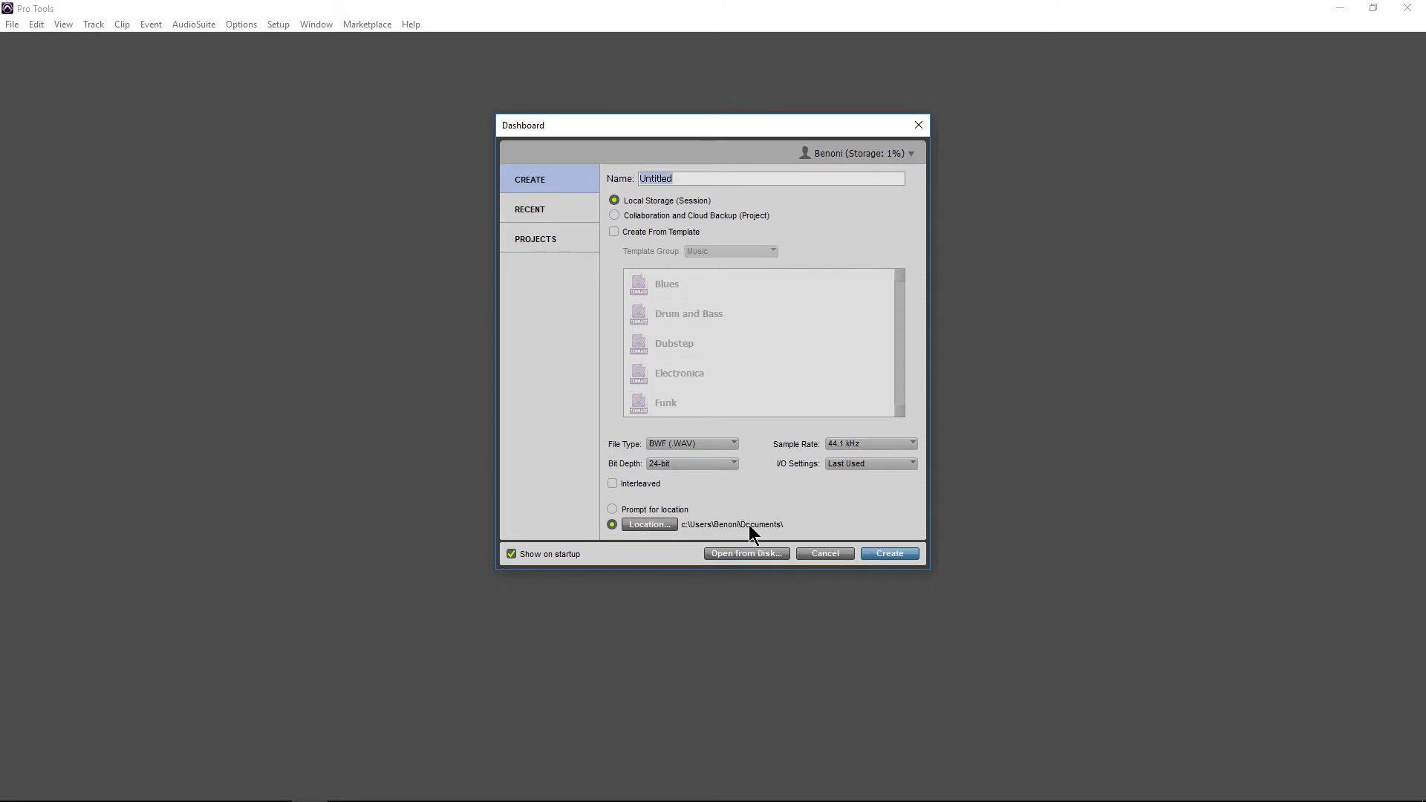
pyautogui.click(658, 525)
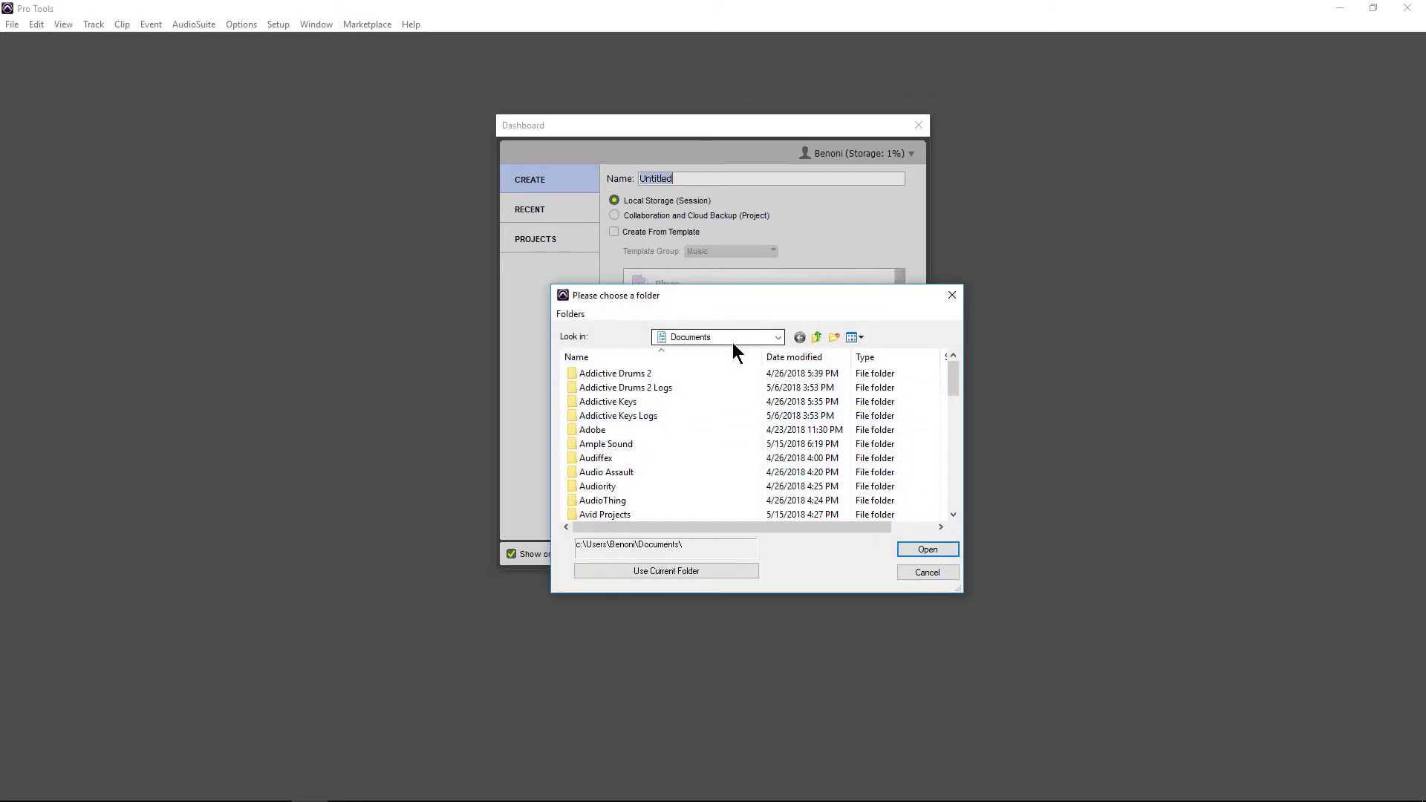
pyautogui.click(733, 340)
pyautogui.click(739, 663)
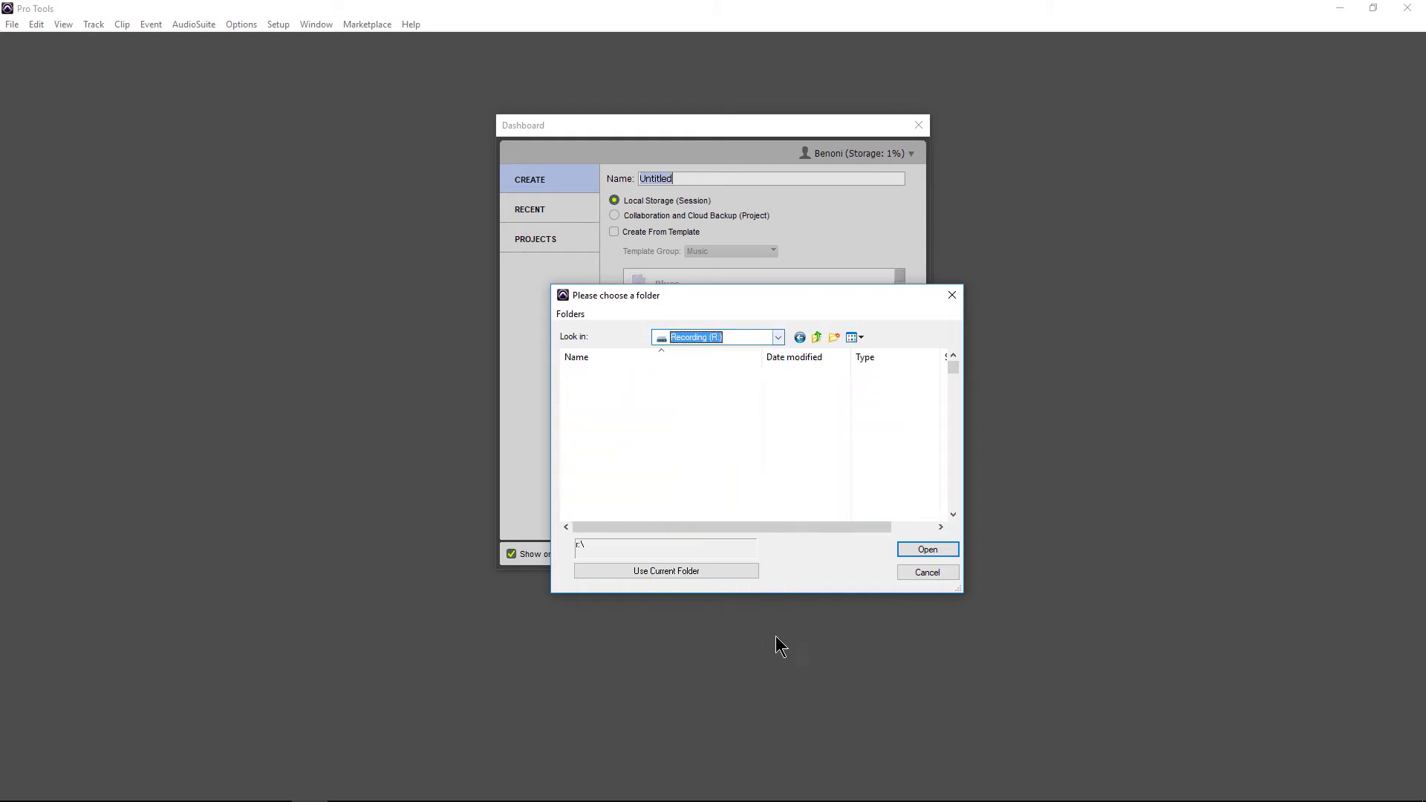
pyautogui.click(731, 569)
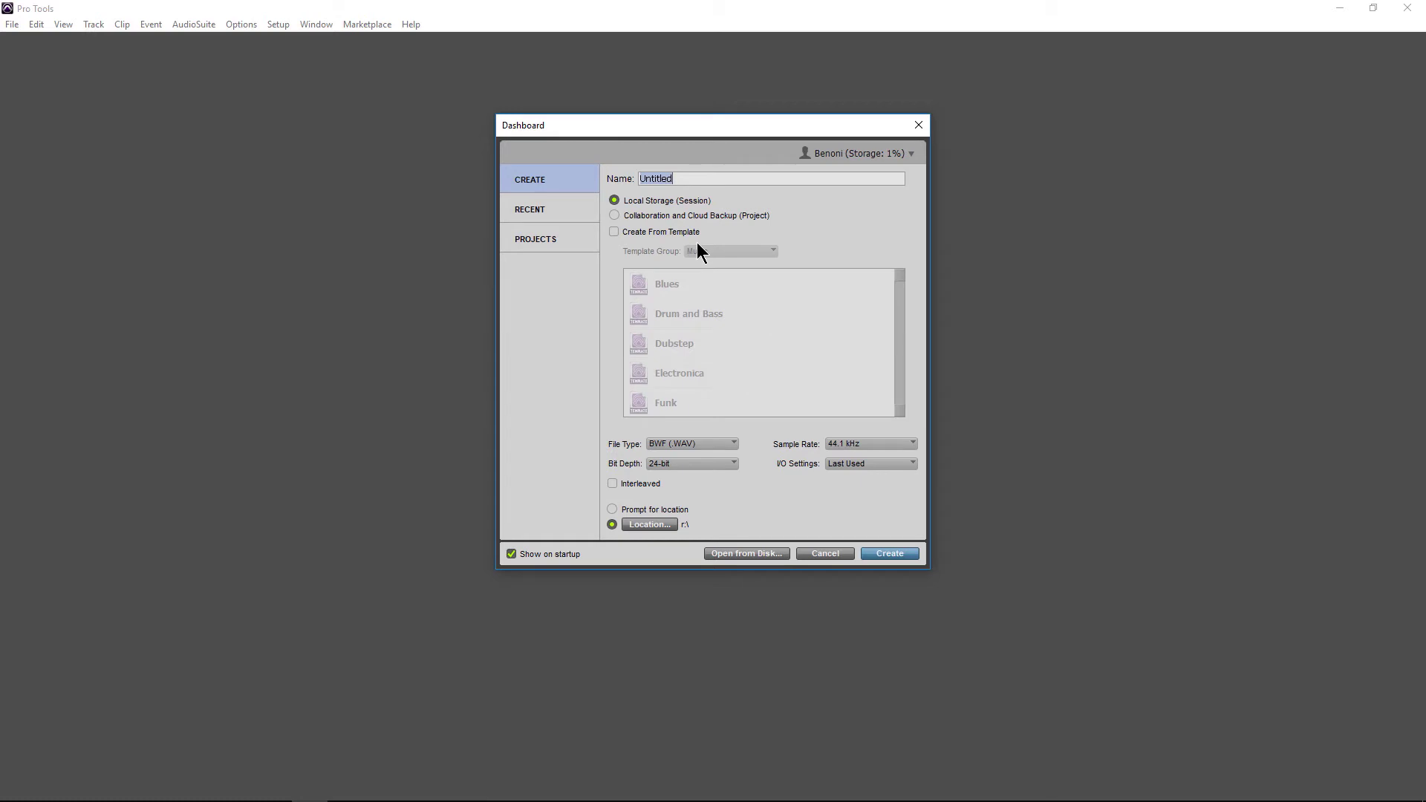
# - Check the recent sessions list, then browse from disk to the Recording (R:) drive and sort its contents by date modified
pyautogui.click(558, 208)
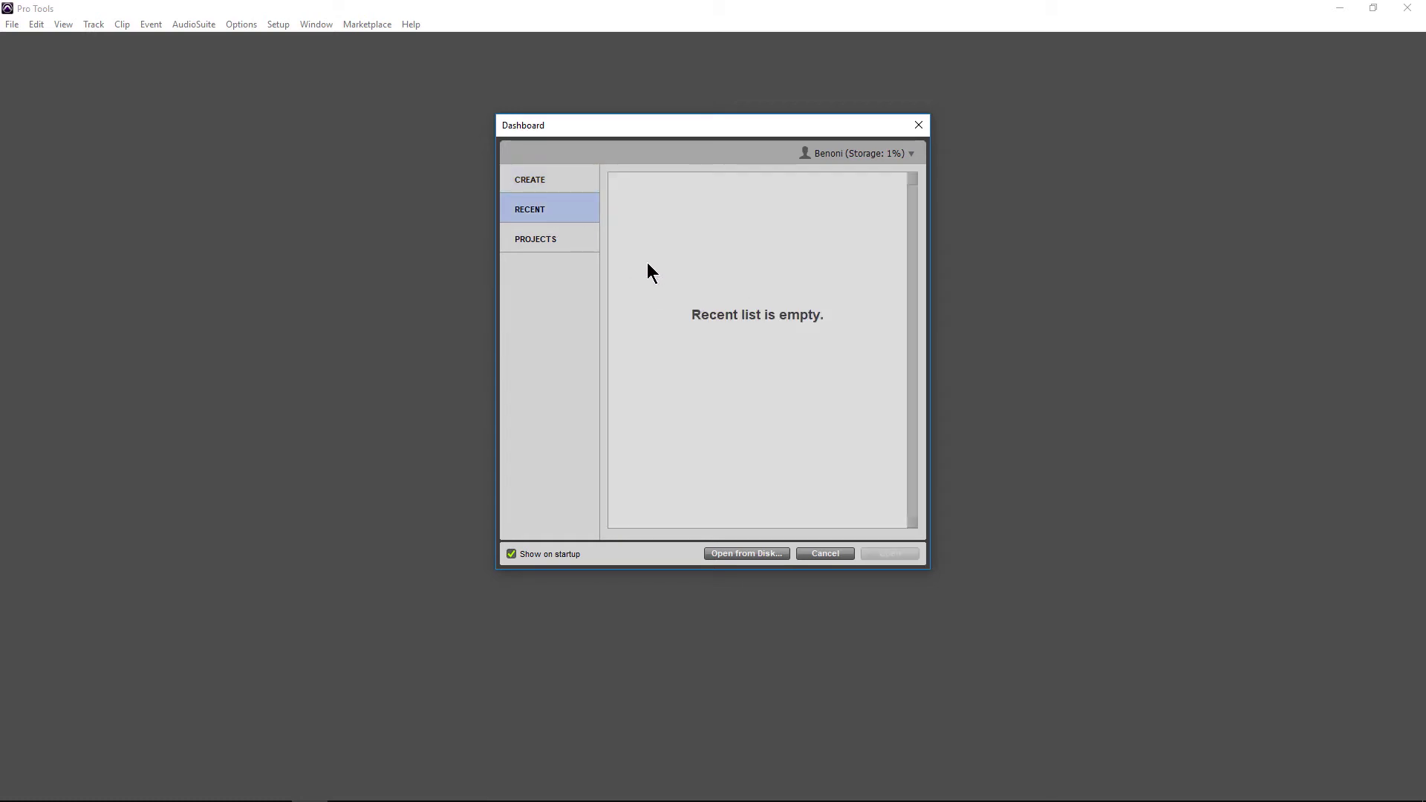
pyautogui.click(550, 191)
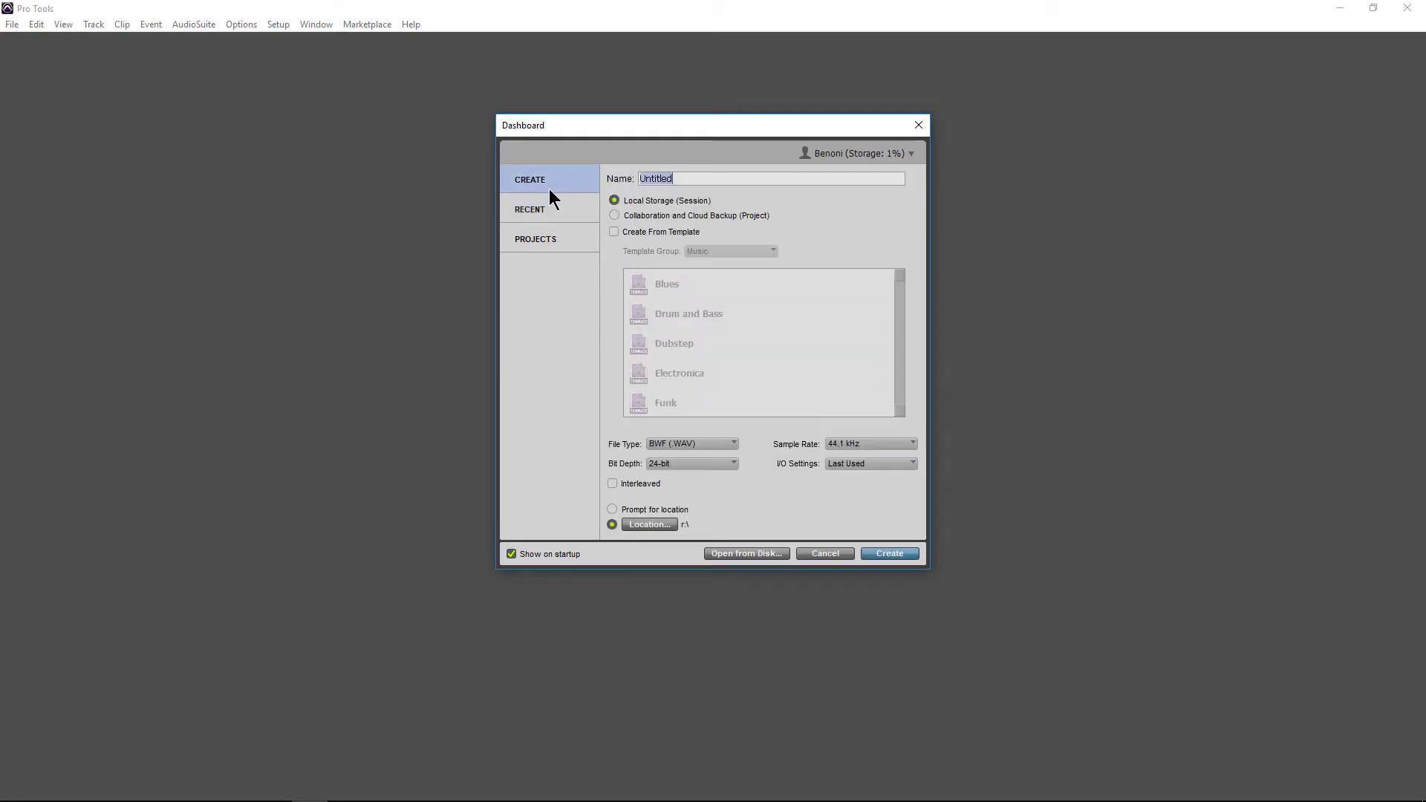
pyautogui.click(756, 556)
pyautogui.click(550, 443)
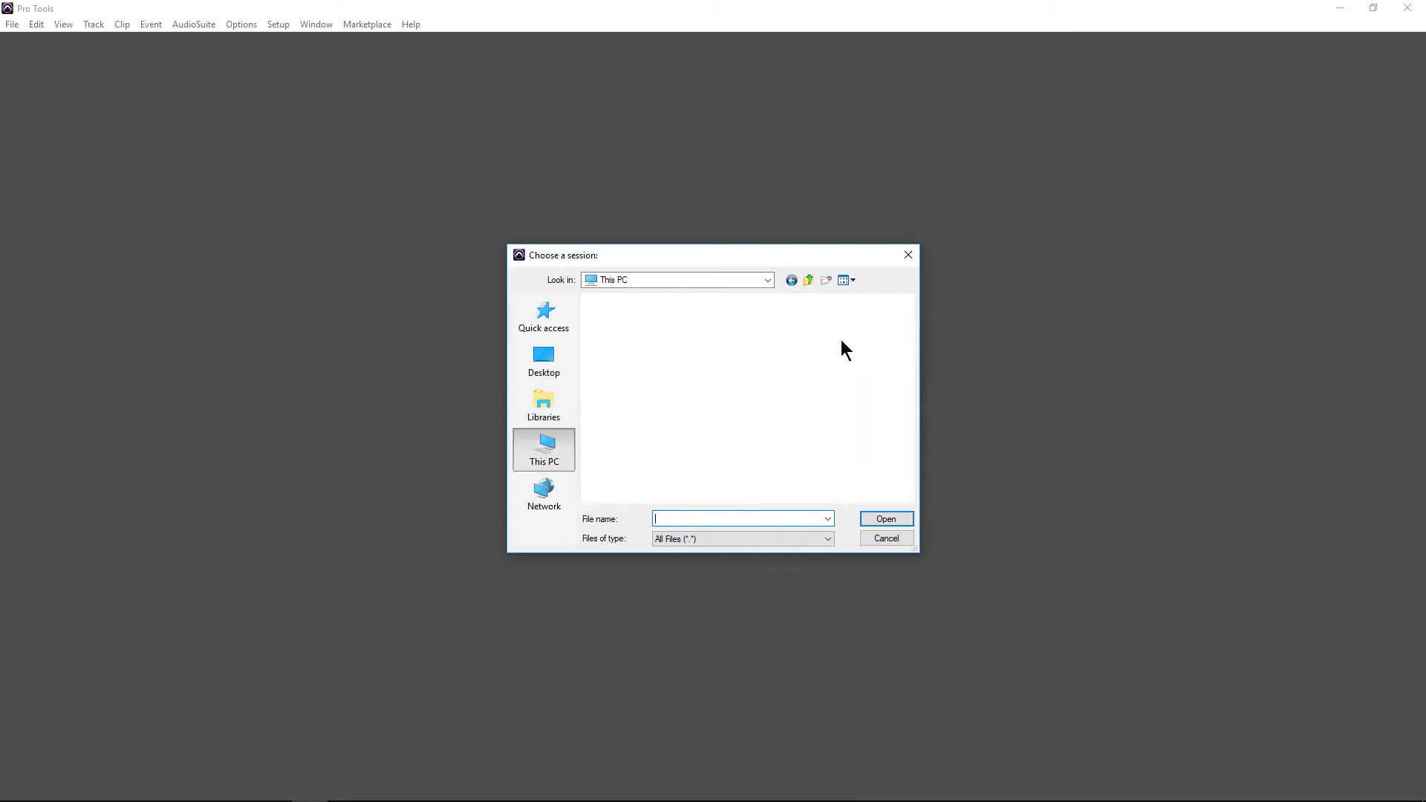
pyautogui.moveTo(905, 384); pyautogui.dragTo(894, 455)
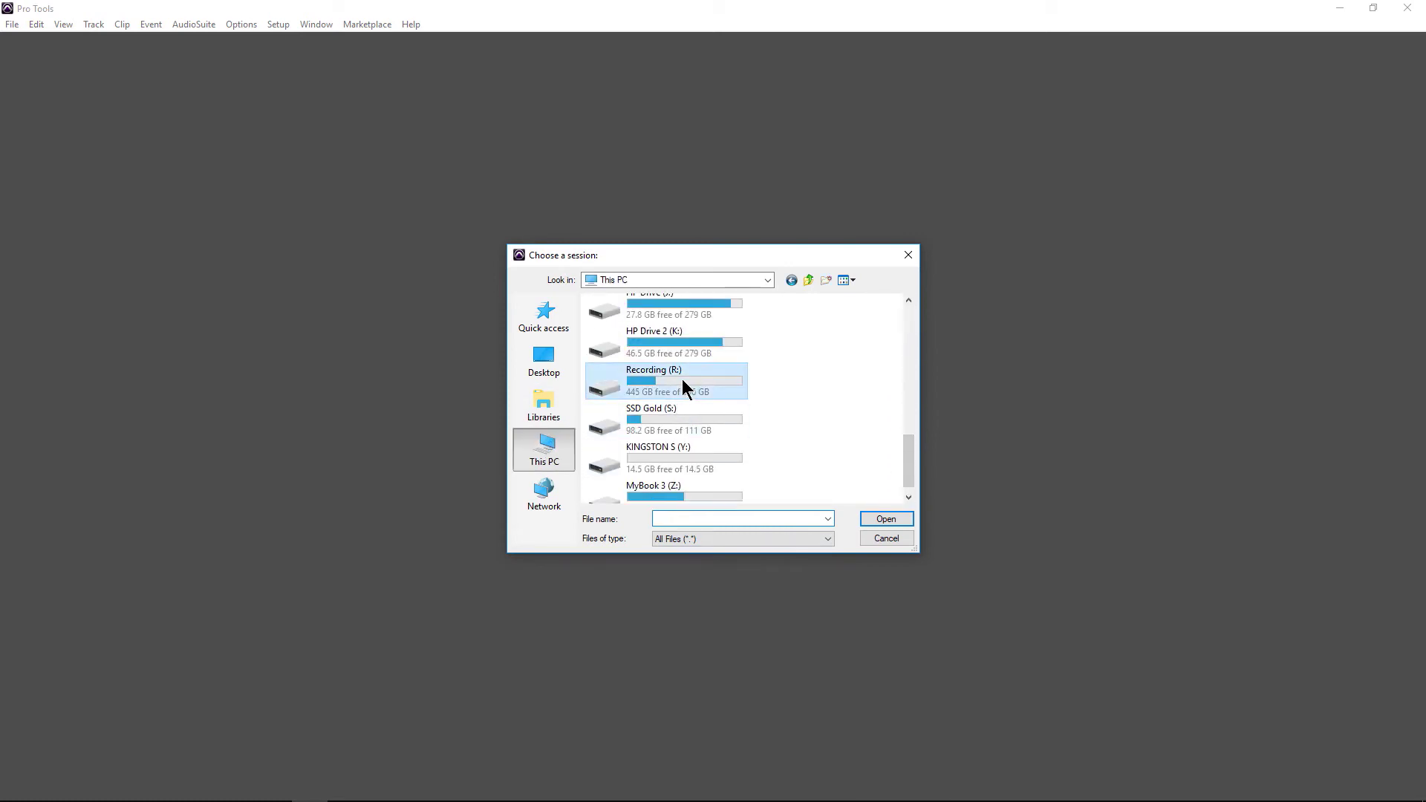
pyautogui.doubleClick(680, 382)
pyautogui.rightClick(716, 325)
pyautogui.moveTo(754, 349)
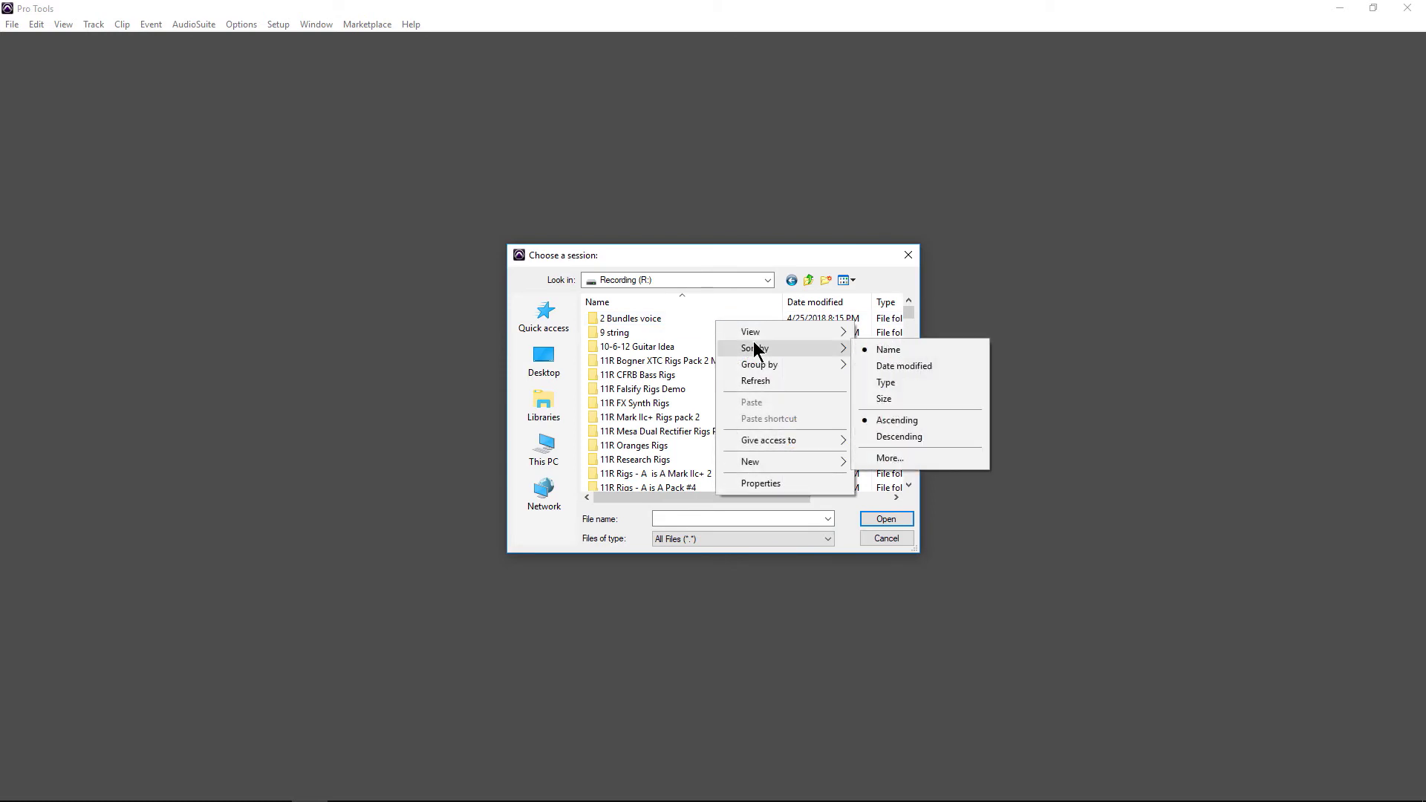
pyautogui.click(927, 366)
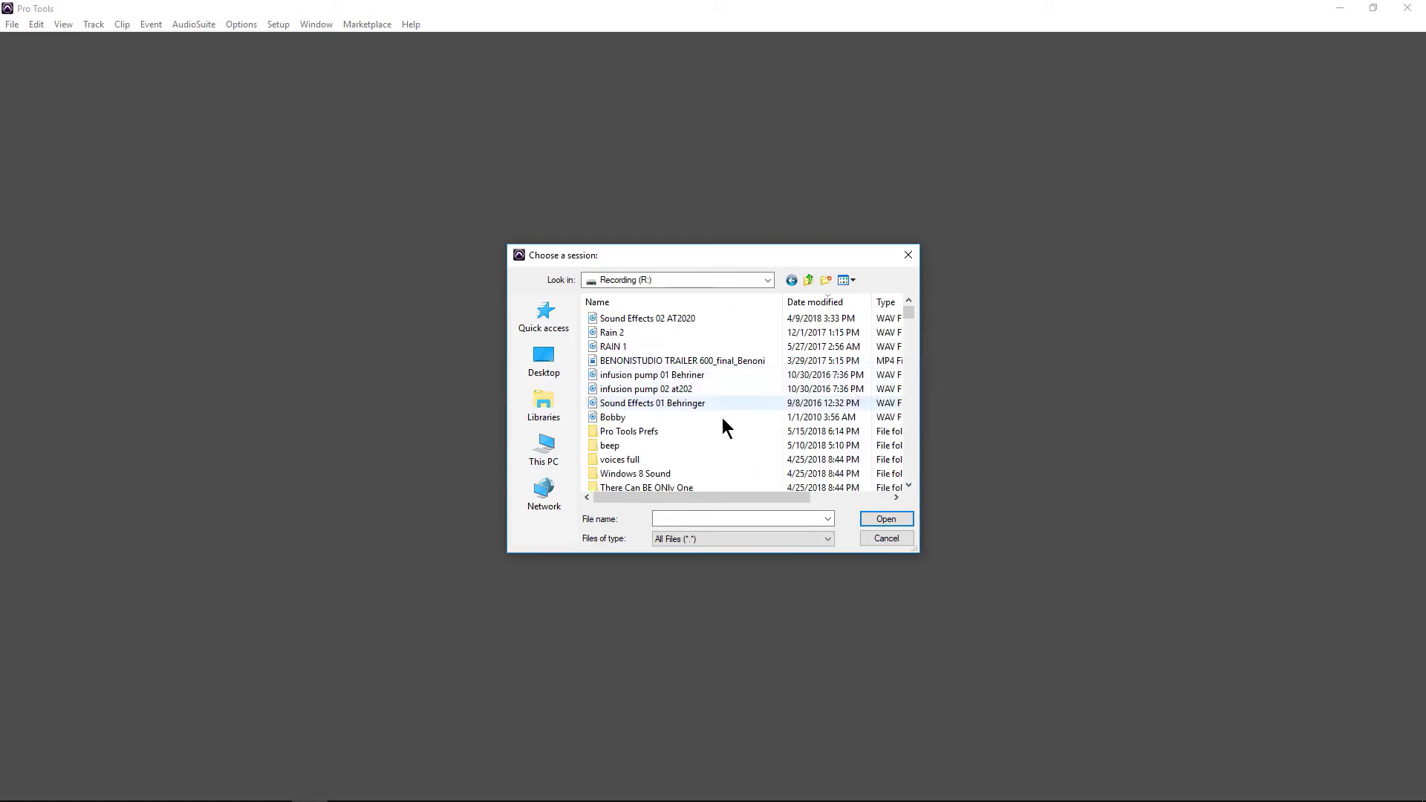
# - Open the Pro Tools Prefs session from its folder and decline saving the detailed session report
pyautogui.doubleClick(698, 428)
pyautogui.click(631, 347)
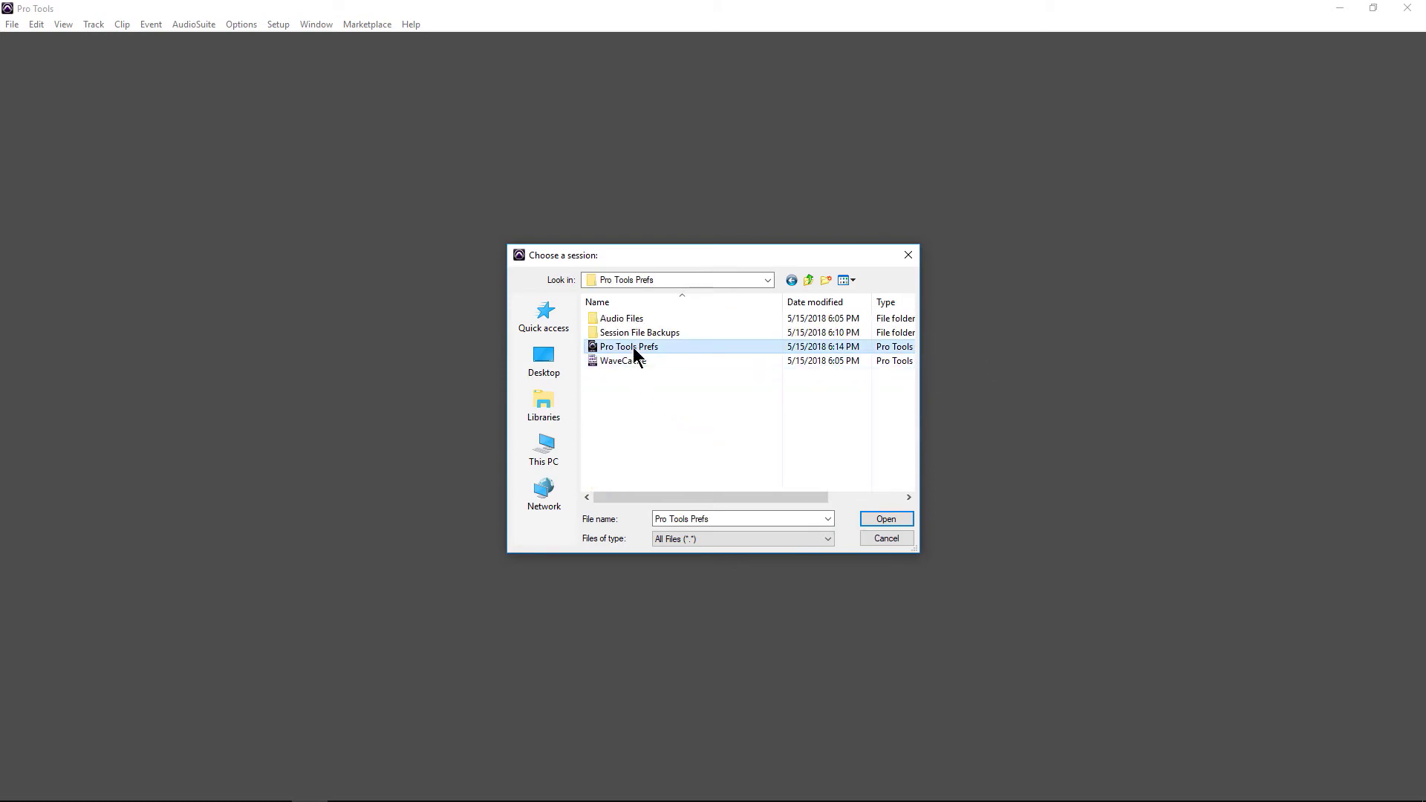
pyautogui.click(866, 520)
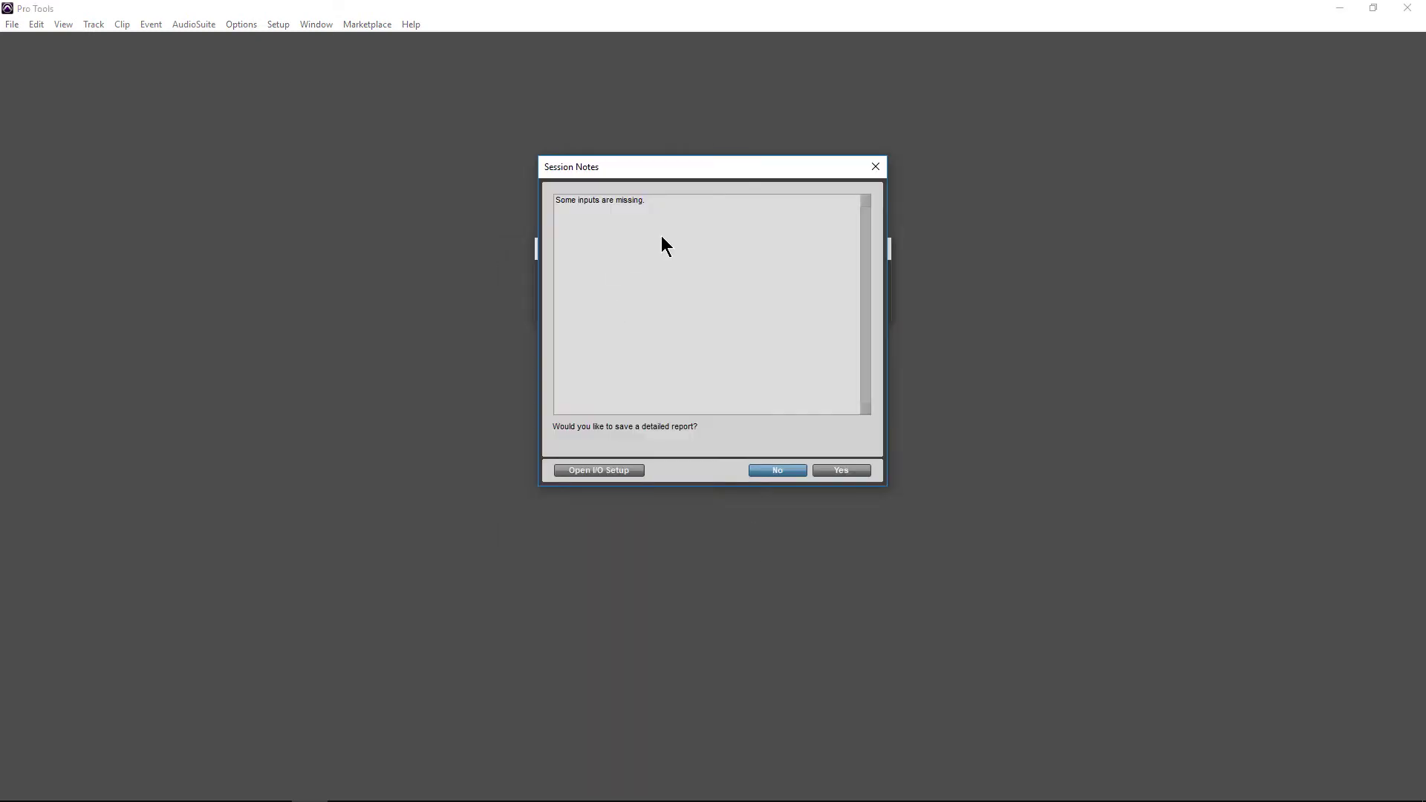
pyautogui.click(772, 471)
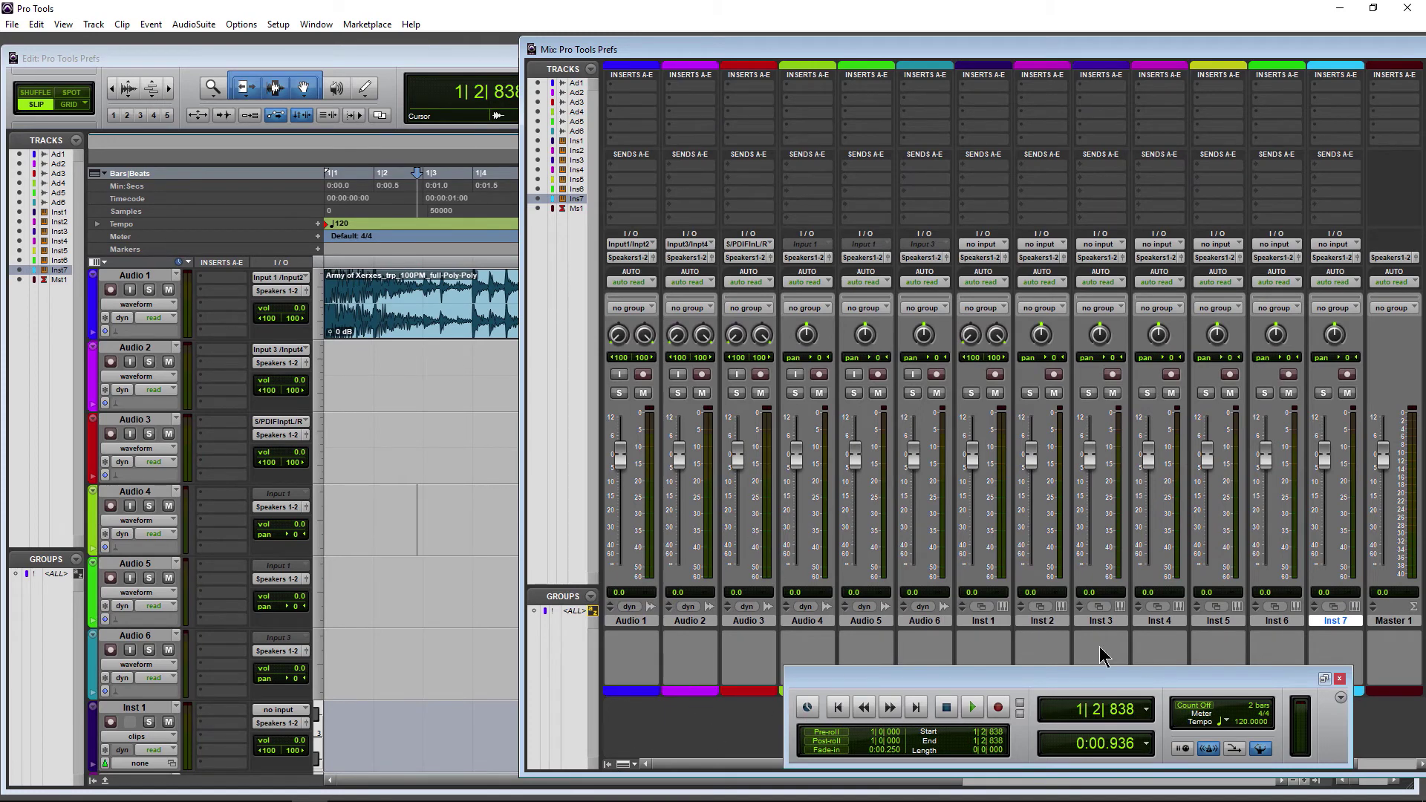
# - Apply the track colors to the channel strips at full saturation using the color palette, and close the palette
pyautogui.moveTo(817, 679)
pyautogui.mouseDown()
pyautogui.moveTo(828, 732)
pyautogui.moveTo(831, 681)
pyautogui.mouseUp()
pyautogui.doubleClick(657, 691)
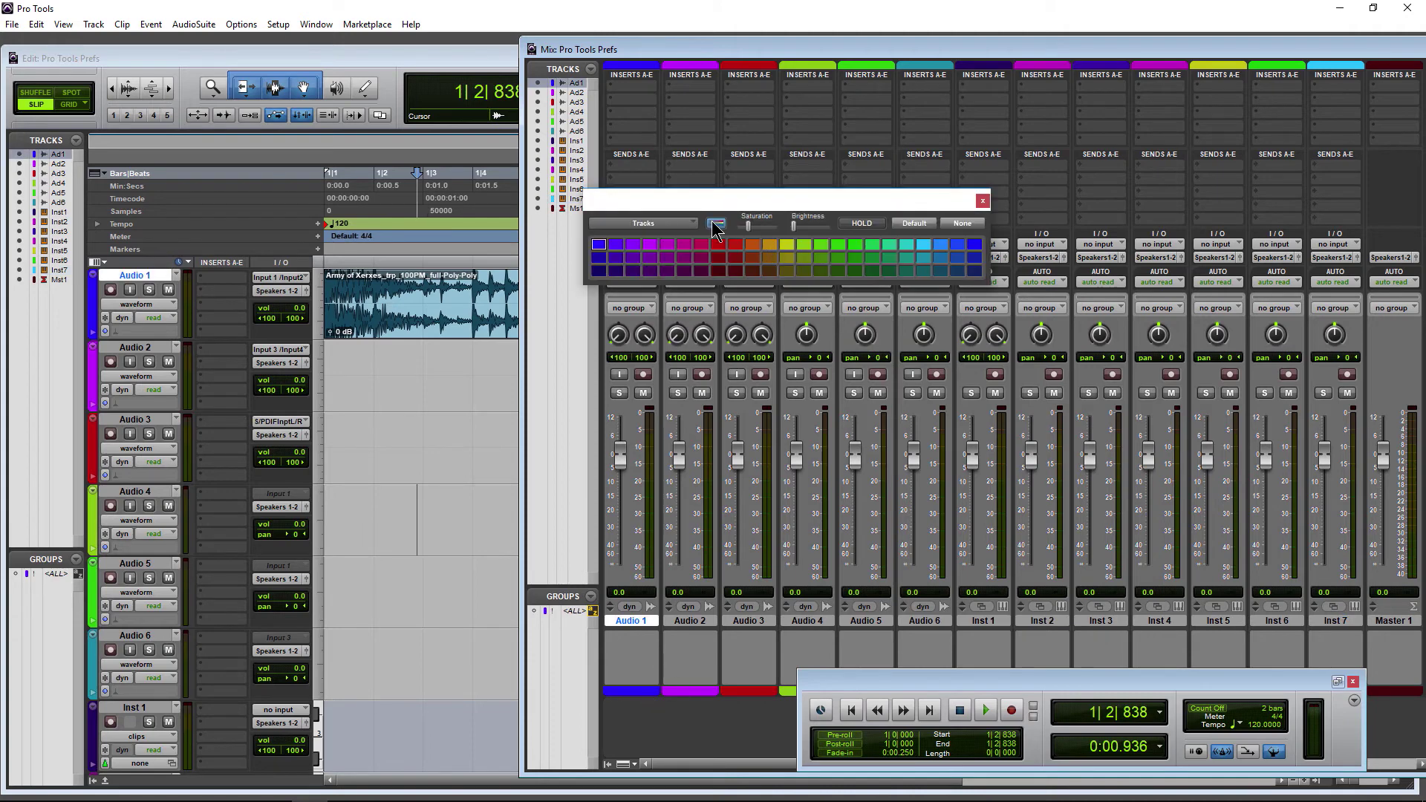
pyautogui.moveTo(728, 226); pyautogui.dragTo(809, 225)
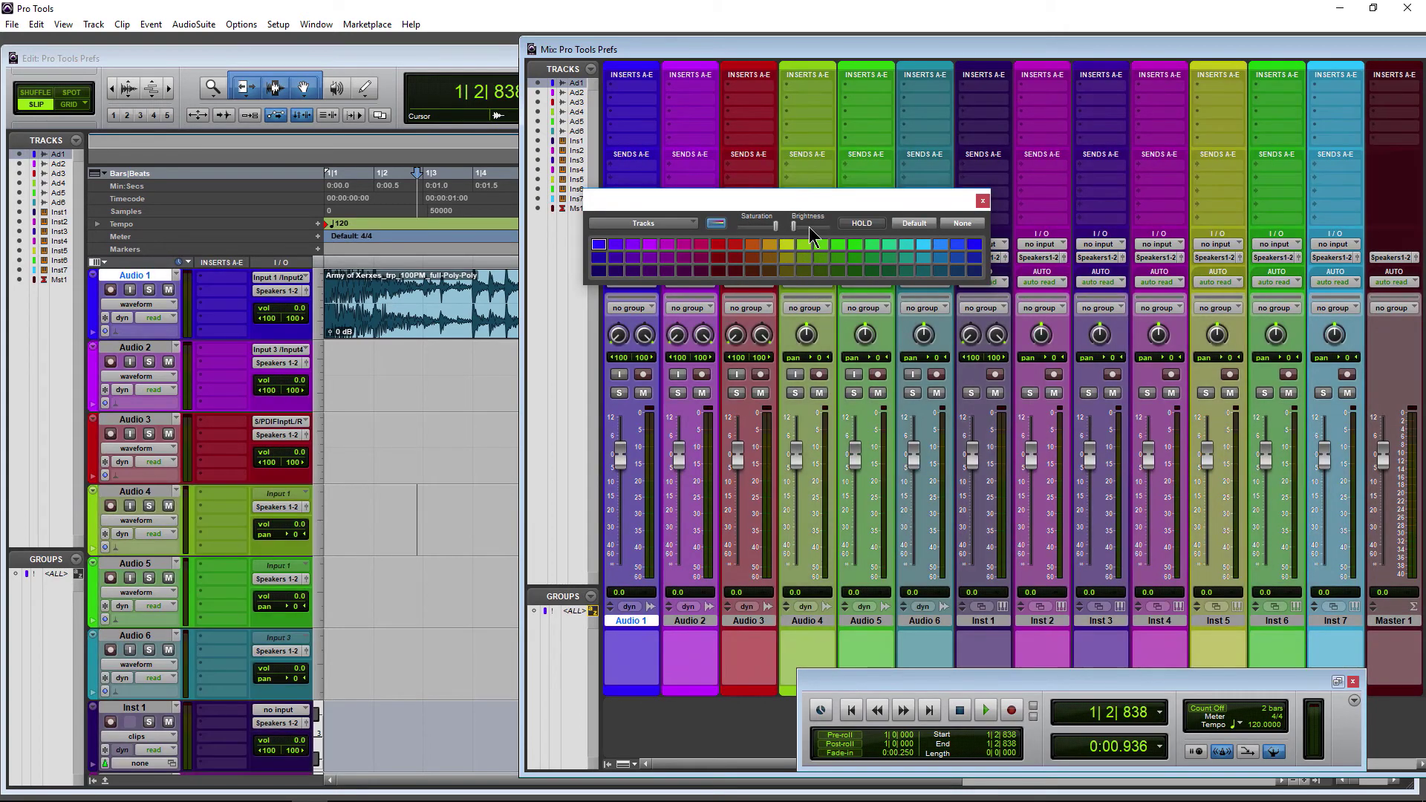
pyautogui.click(983, 201)
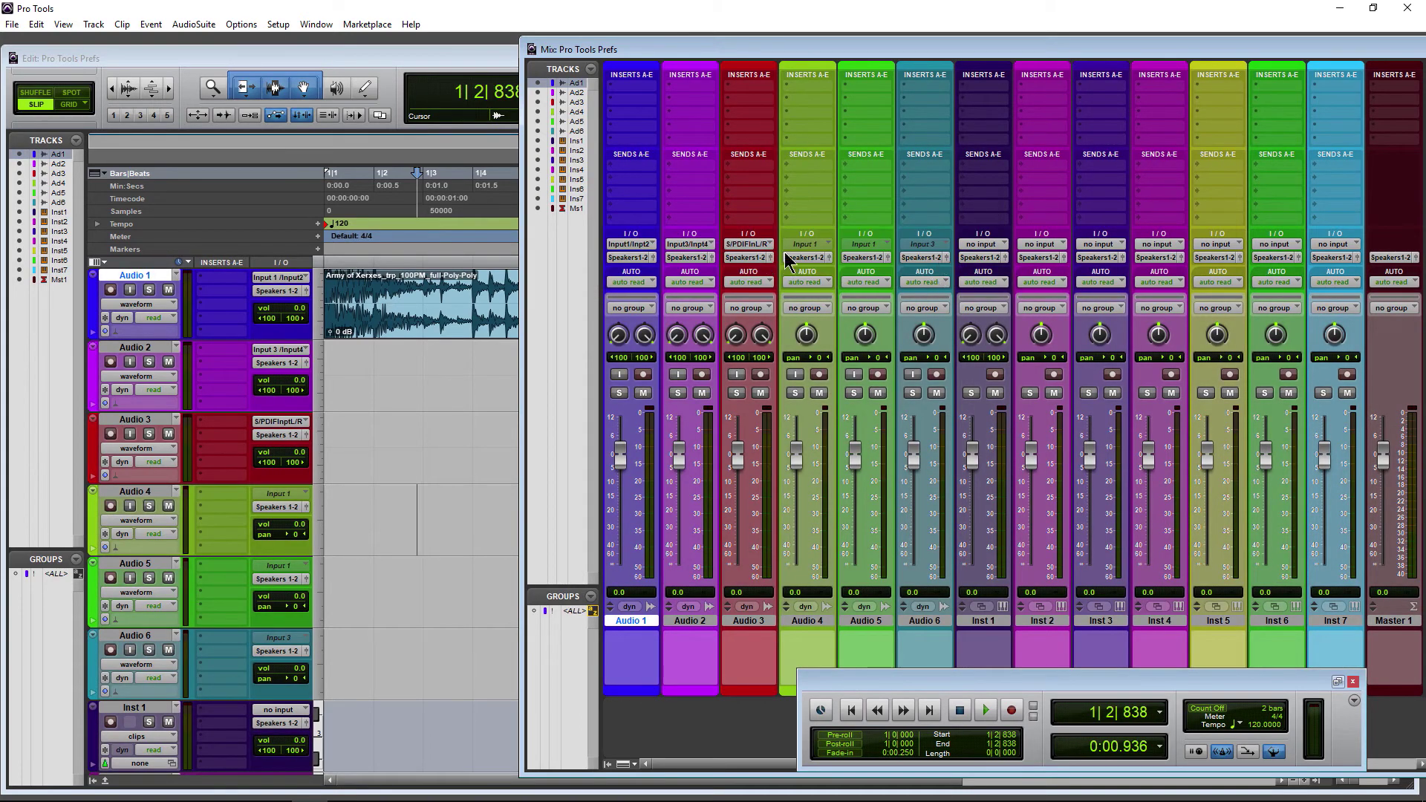
# - Examine how the multichannel plug-ins are organized in the insert list of the Audio 2 track
pyautogui.click(279, 24)
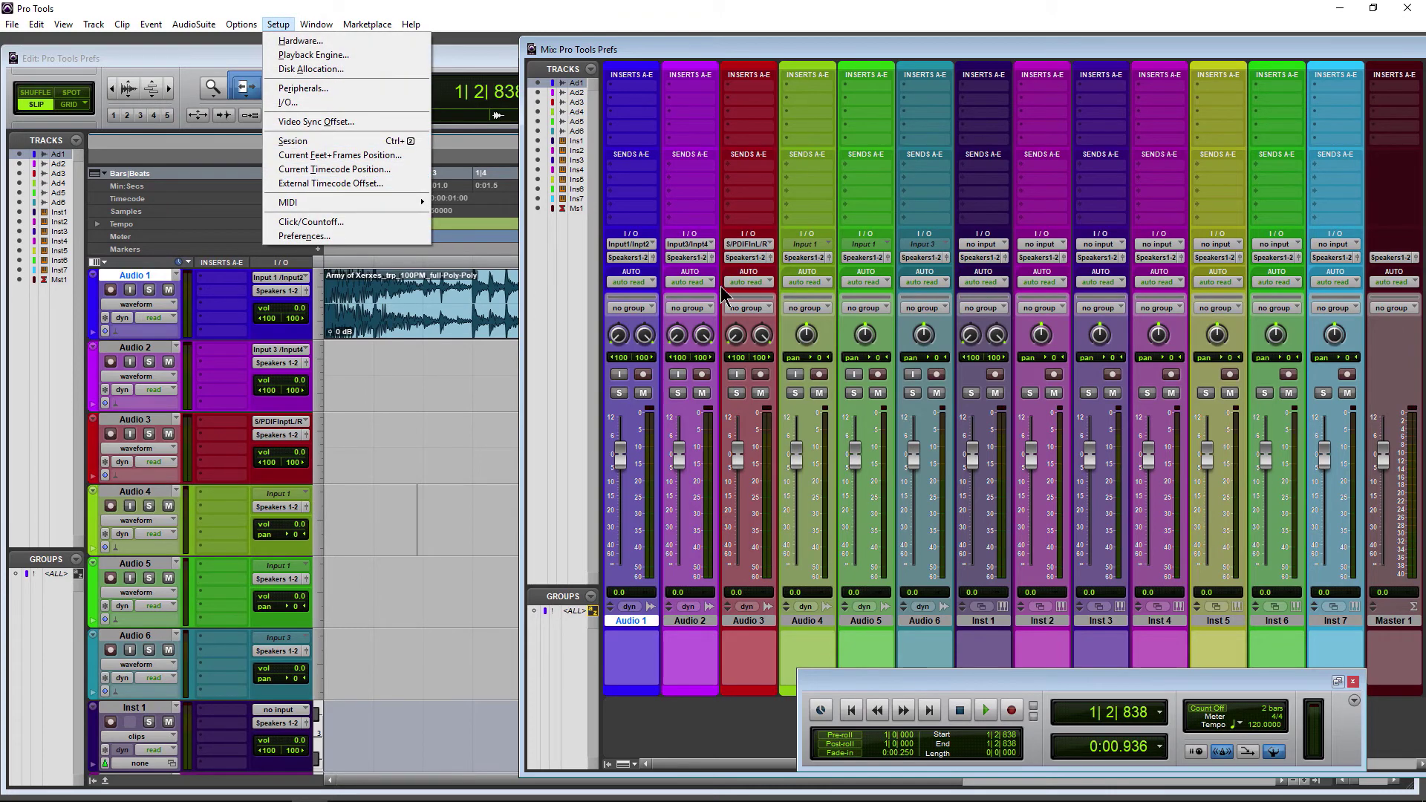
pyautogui.click(693, 160)
pyautogui.click(694, 82)
pyautogui.click(700, 88)
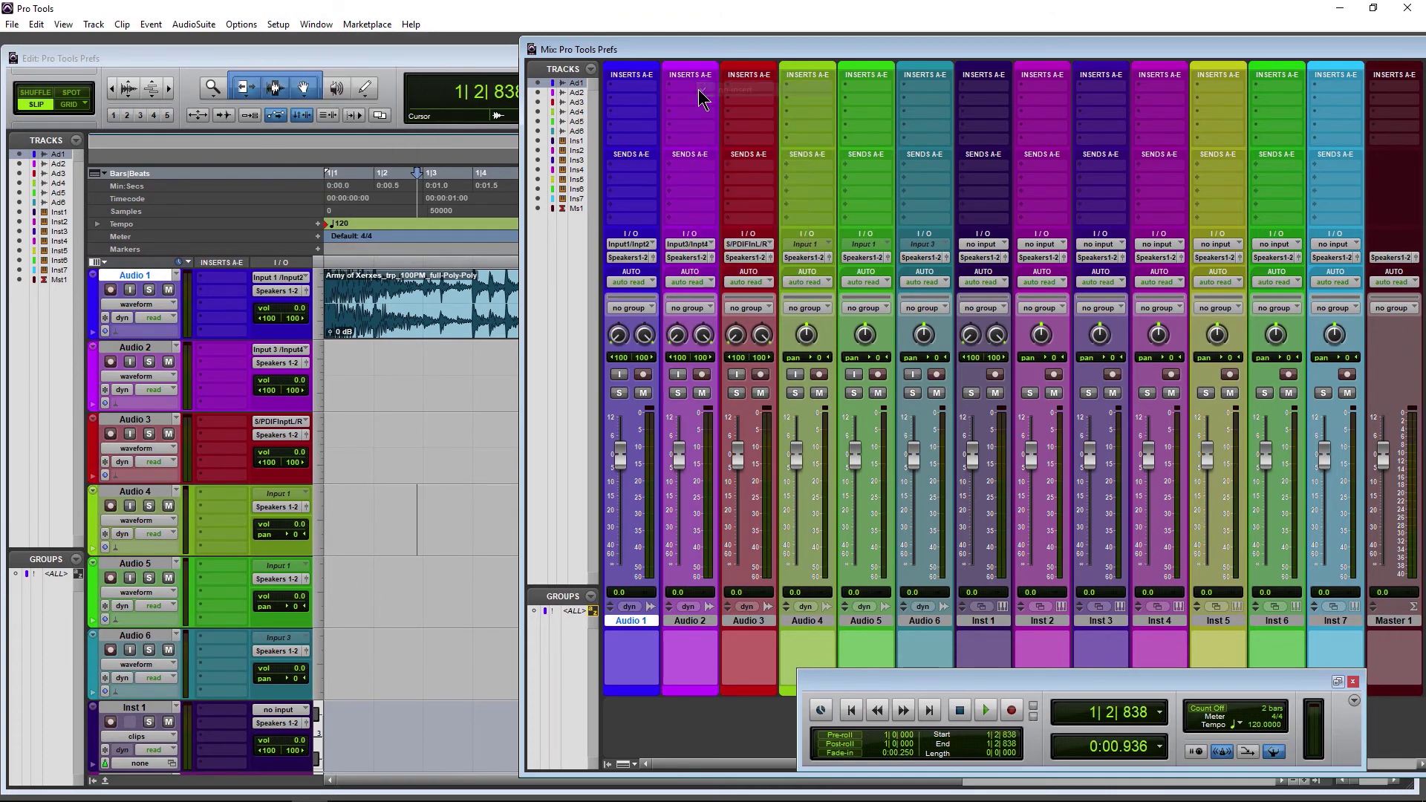
pyautogui.click(694, 84)
pyautogui.moveTo(758, 109)
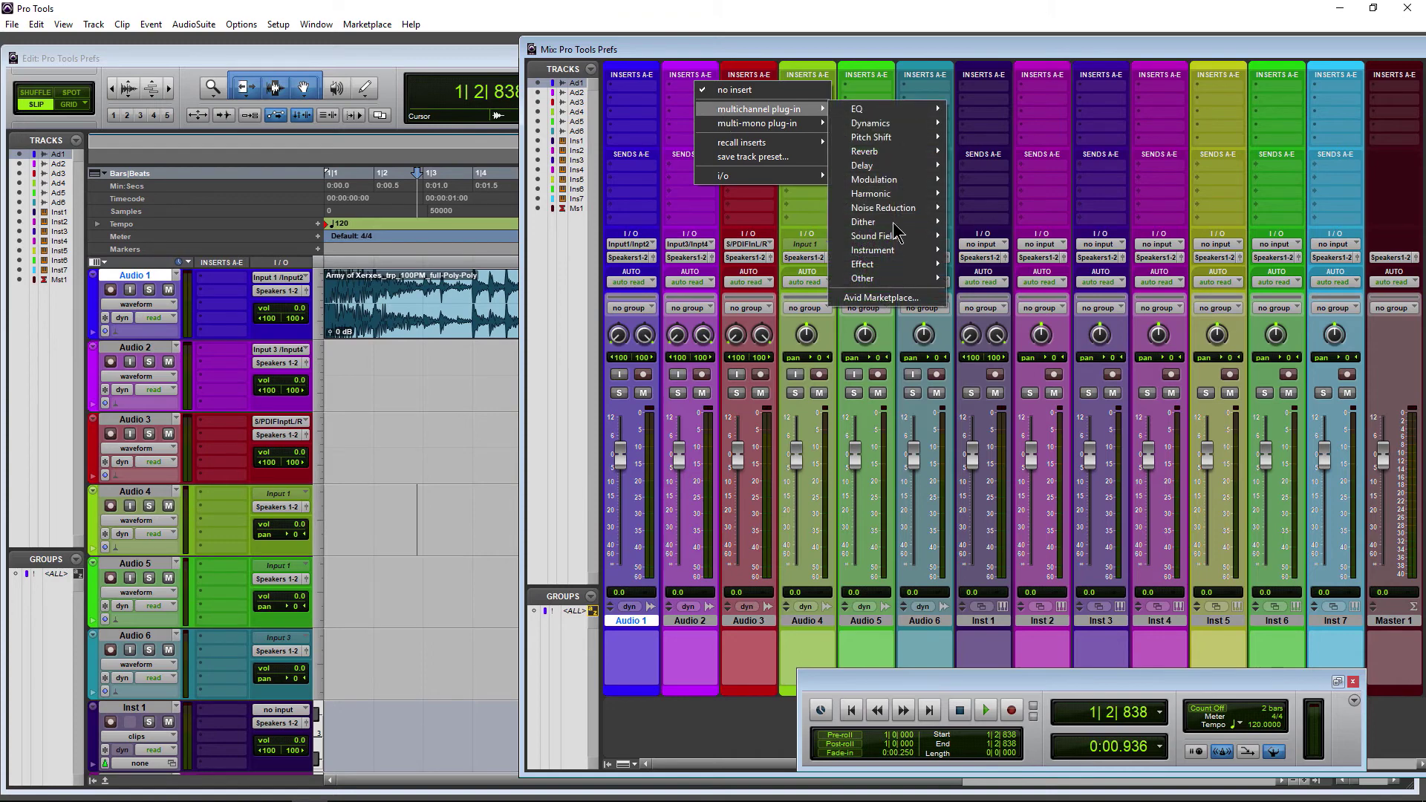
# - Set the preferences to organize plug-in menus by both category and manufacturer, and apply the change
pyautogui.click(254, 25)
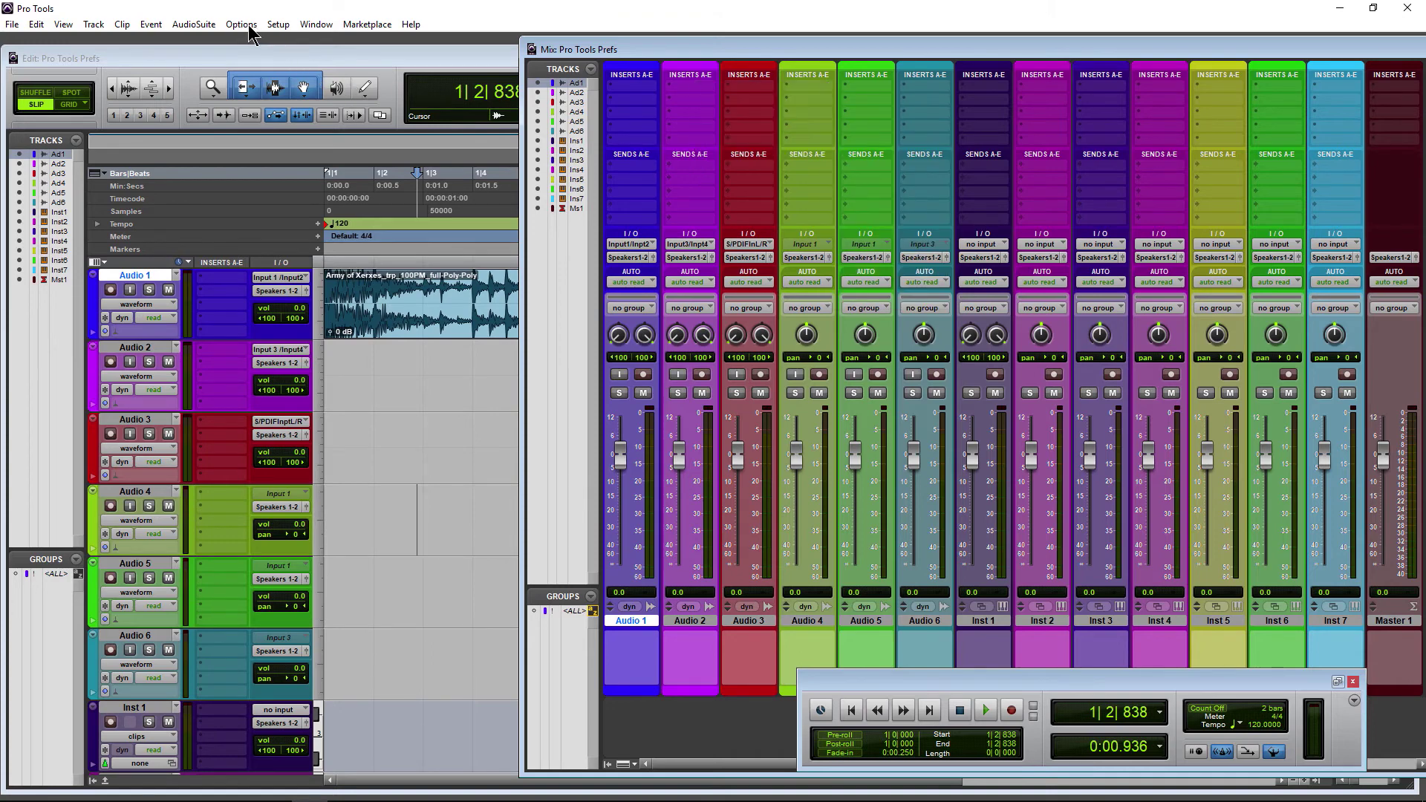
pyautogui.moveTo(290, 28)
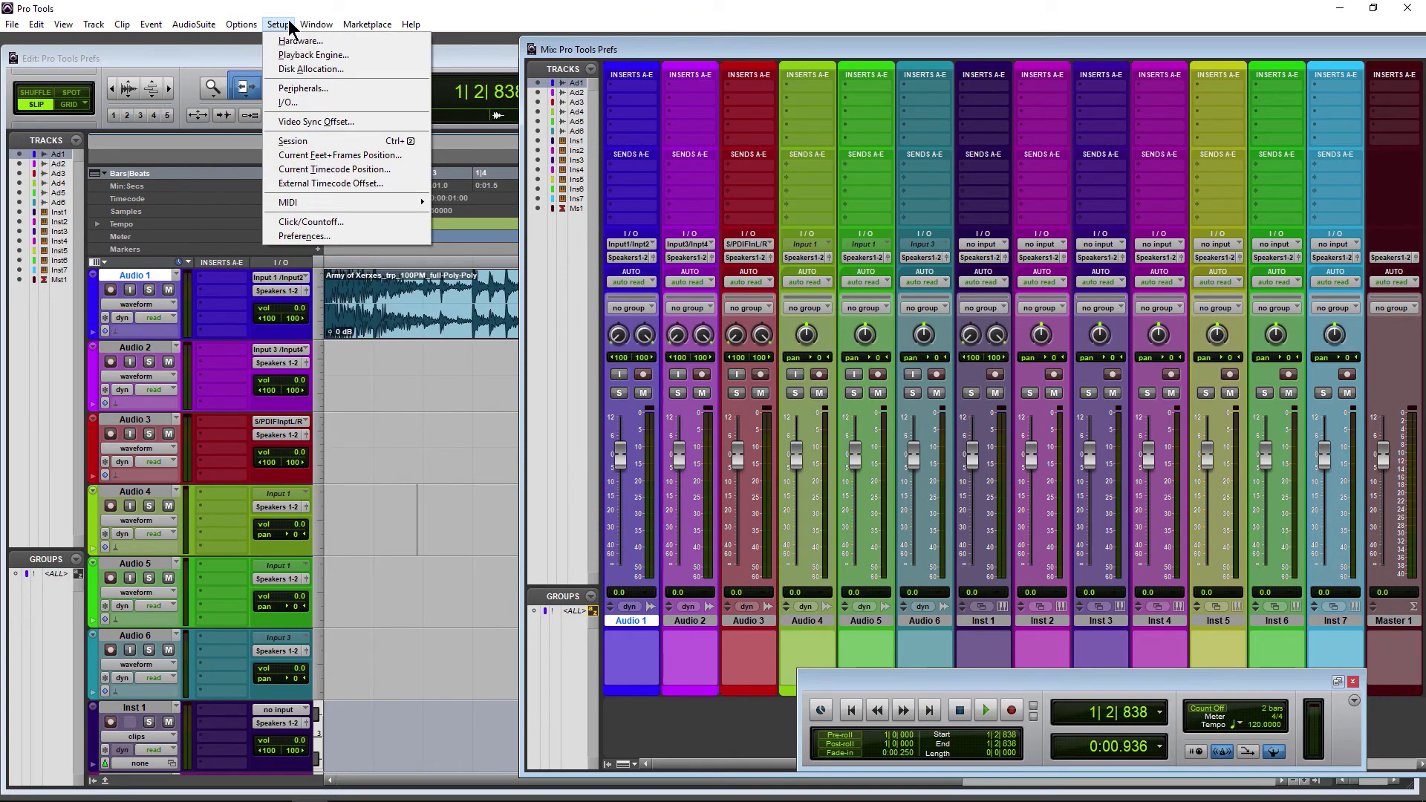
pyautogui.click(304, 236)
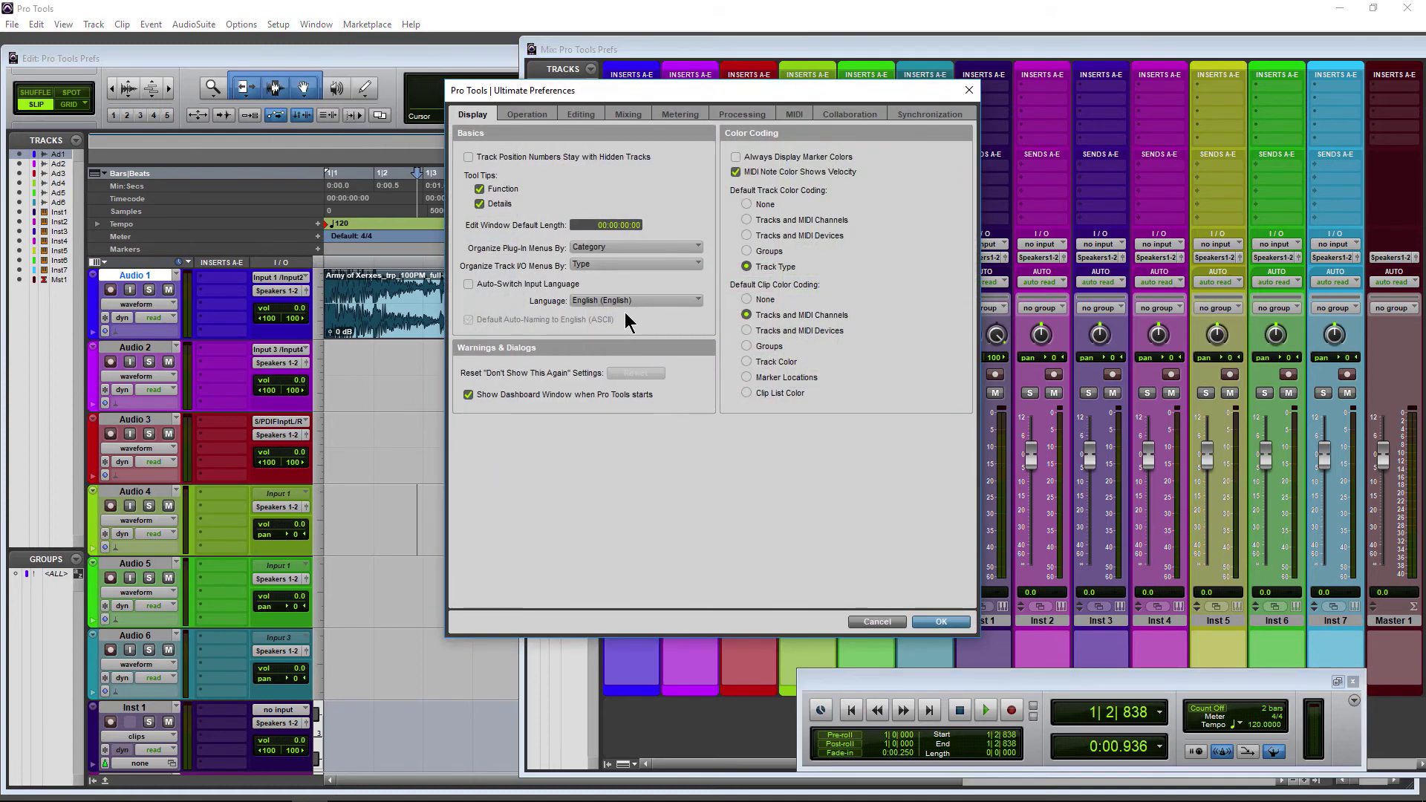
pyautogui.click(653, 247)
pyautogui.click(687, 292)
pyautogui.click(941, 622)
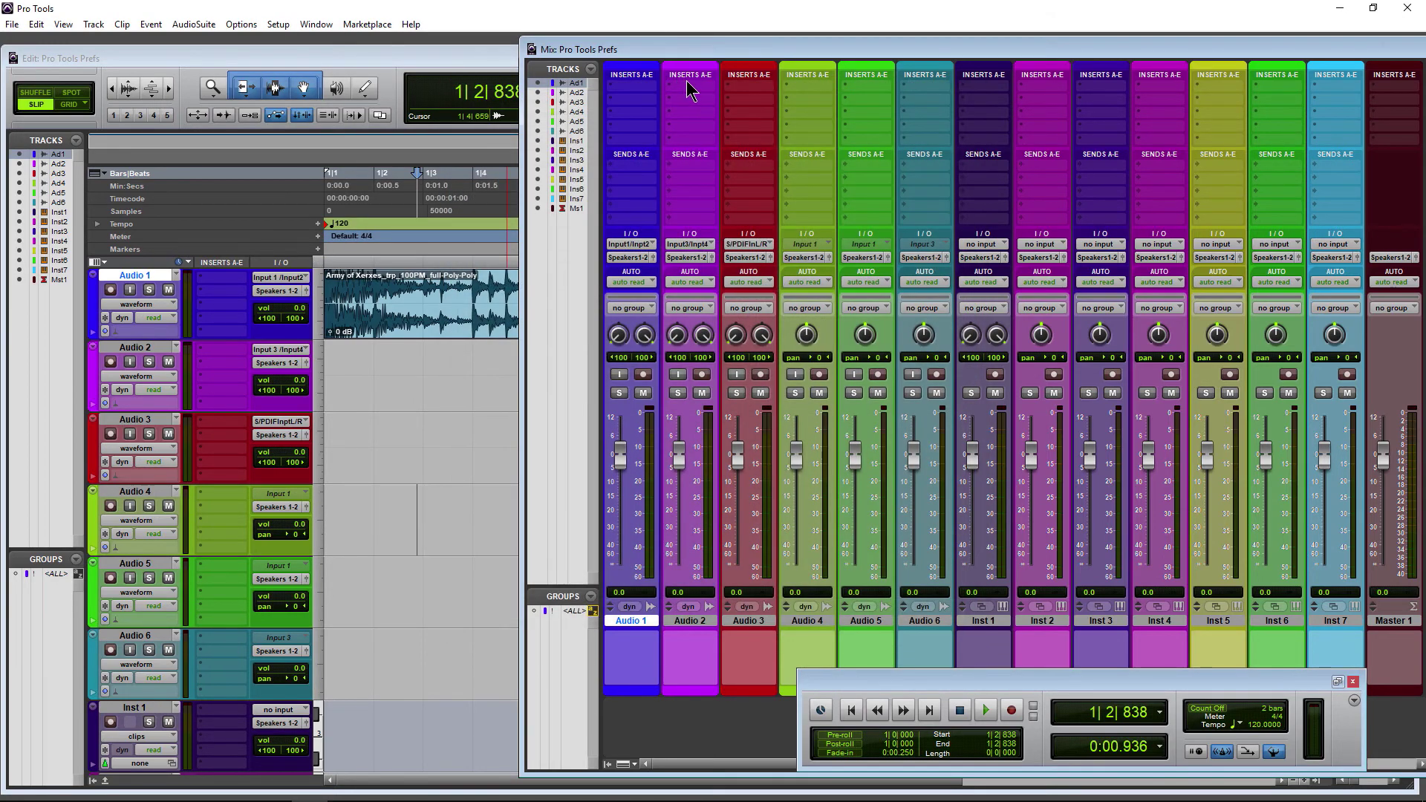
# - Review the reorganized multichannel plug-in list on an Audio 2 insert and dismiss it
pyautogui.click(694, 88)
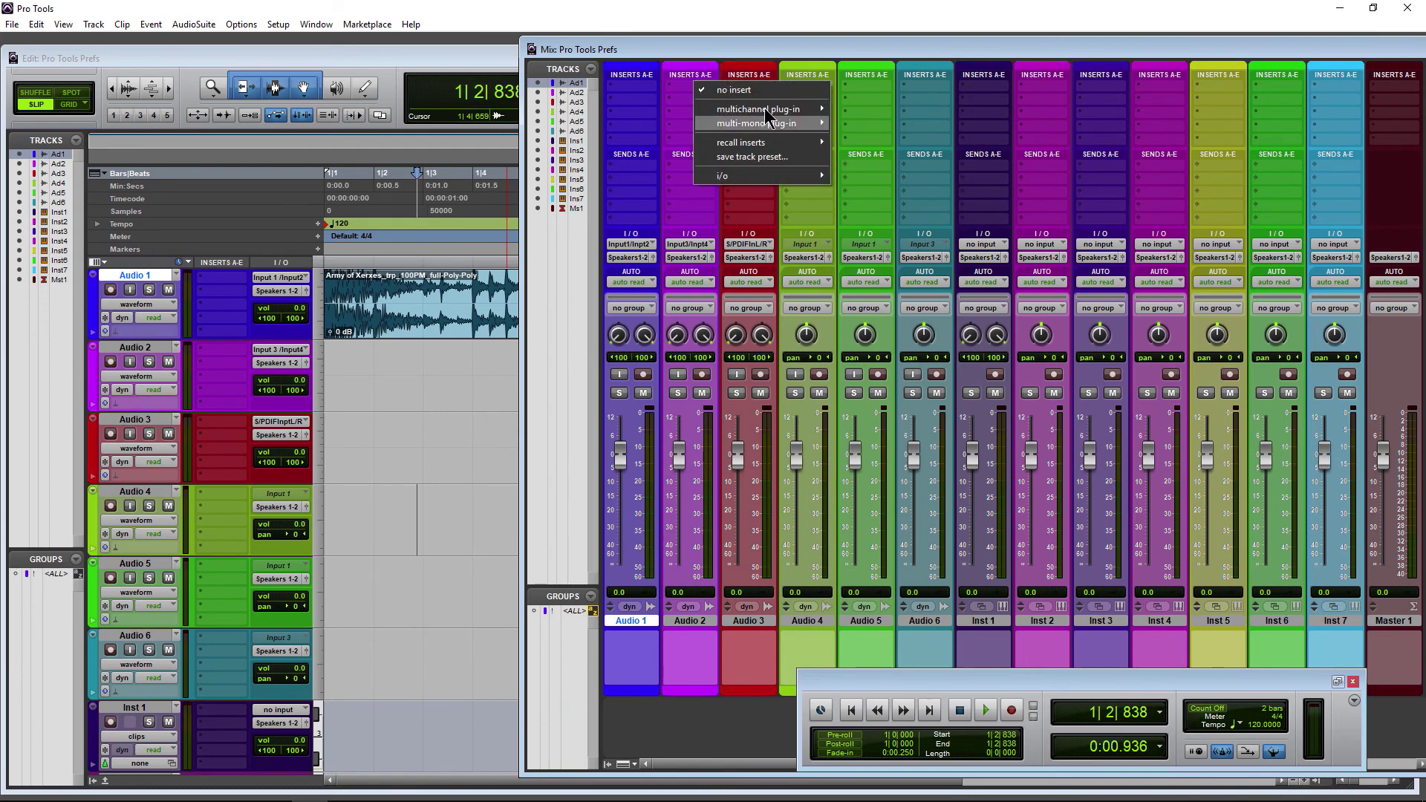
pyautogui.moveTo(770, 112)
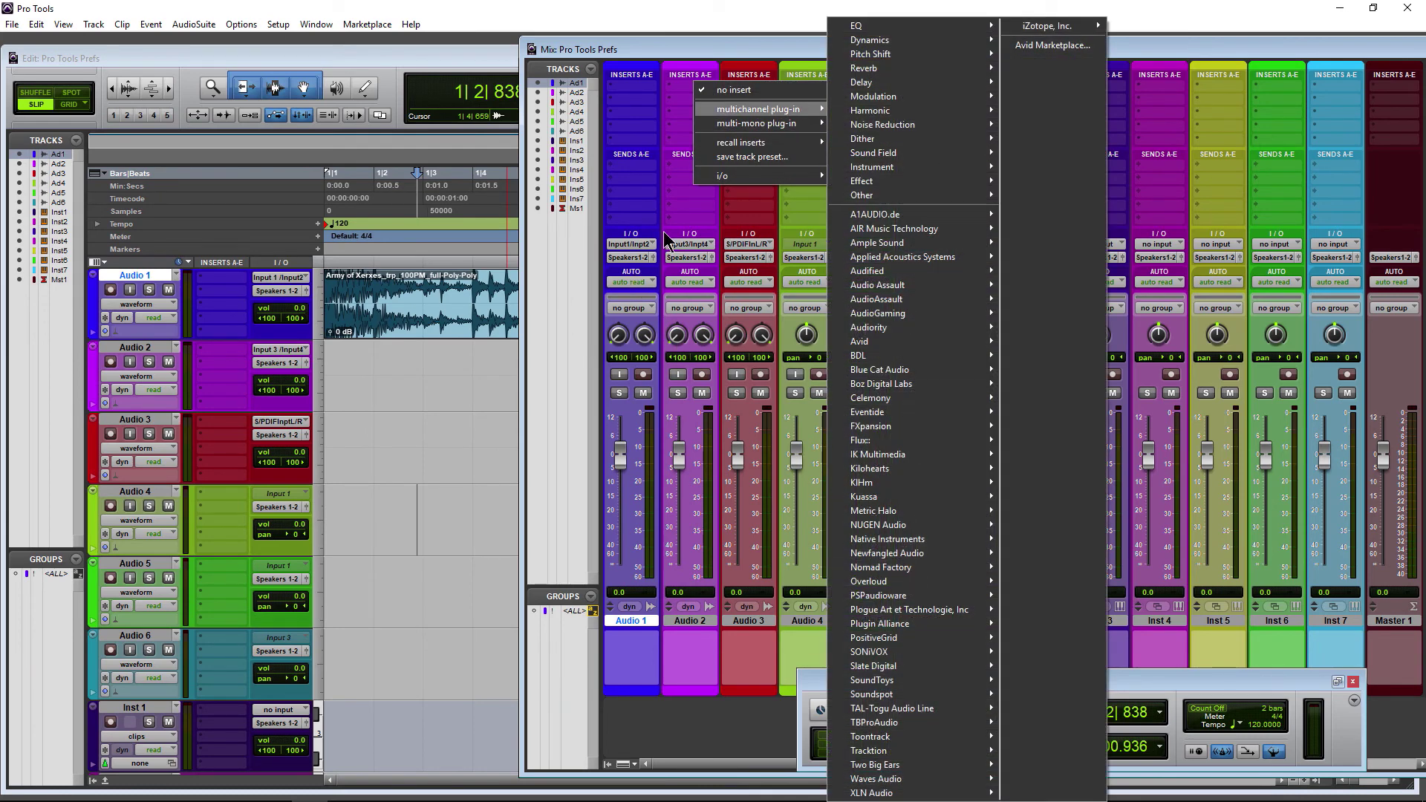
pyautogui.click(737, 231)
# - Import the Komplete Audio 6 I/O settings with Apply to all tabs enabled, keep the unused busses, and accept the I/O Setup
pyautogui.click(279, 25)
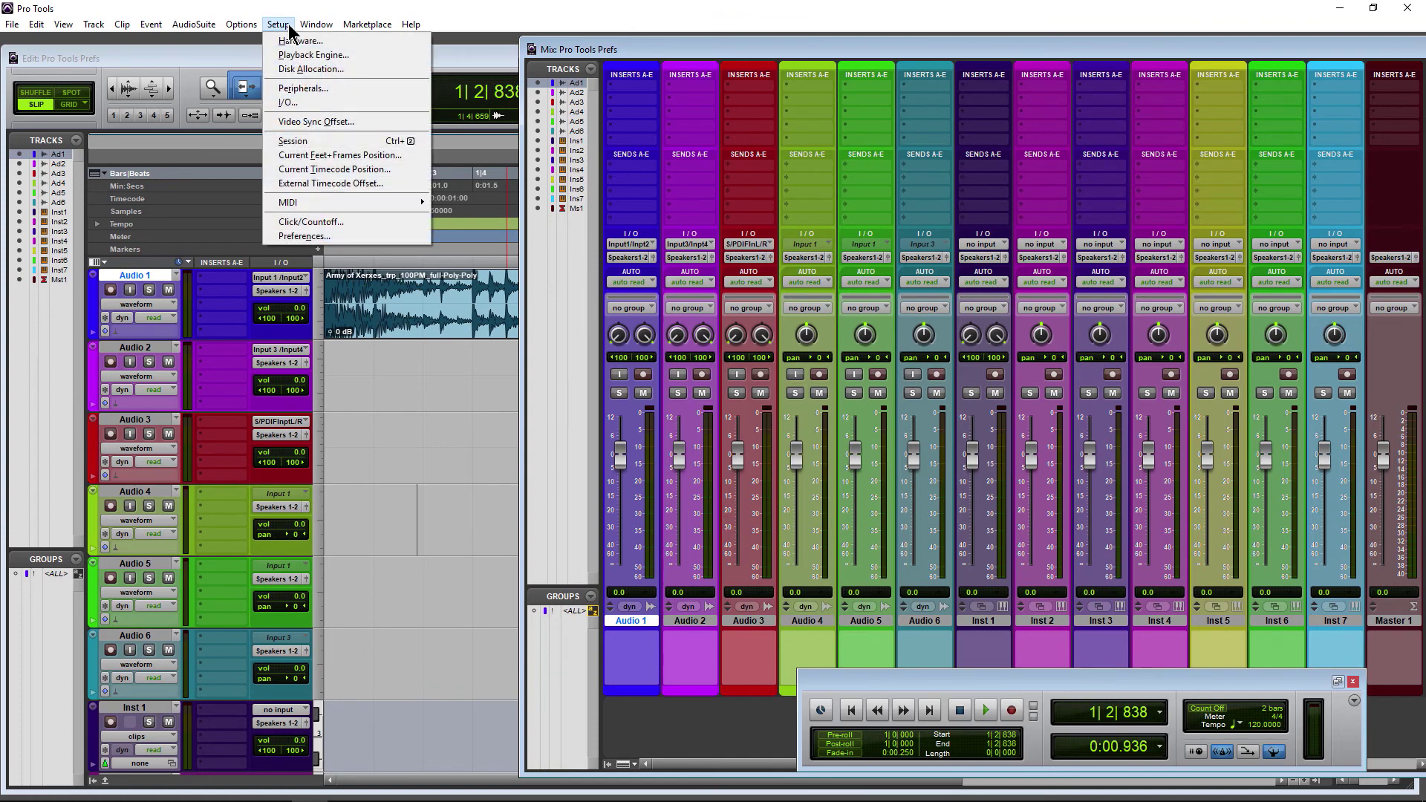
pyautogui.click(313, 106)
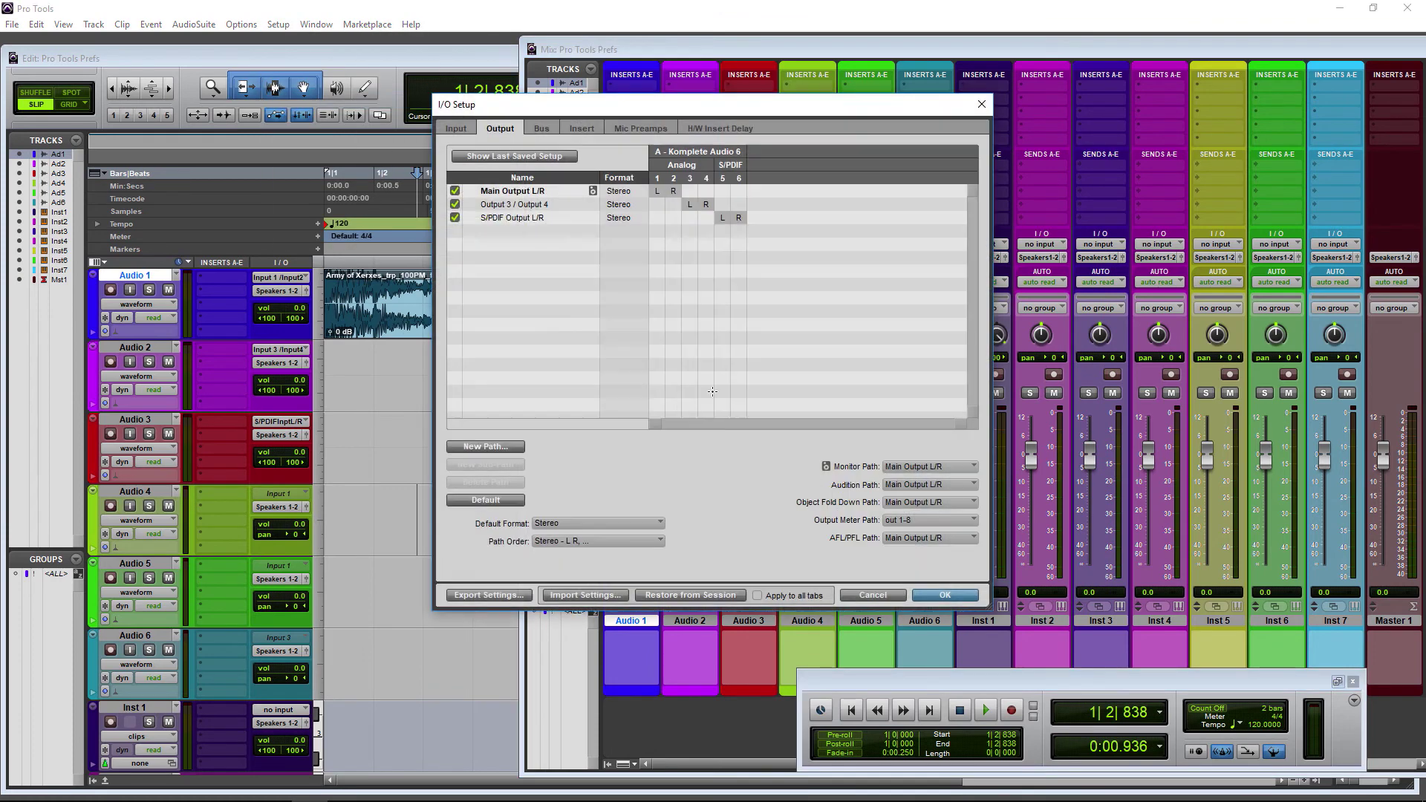
pyautogui.click(456, 129)
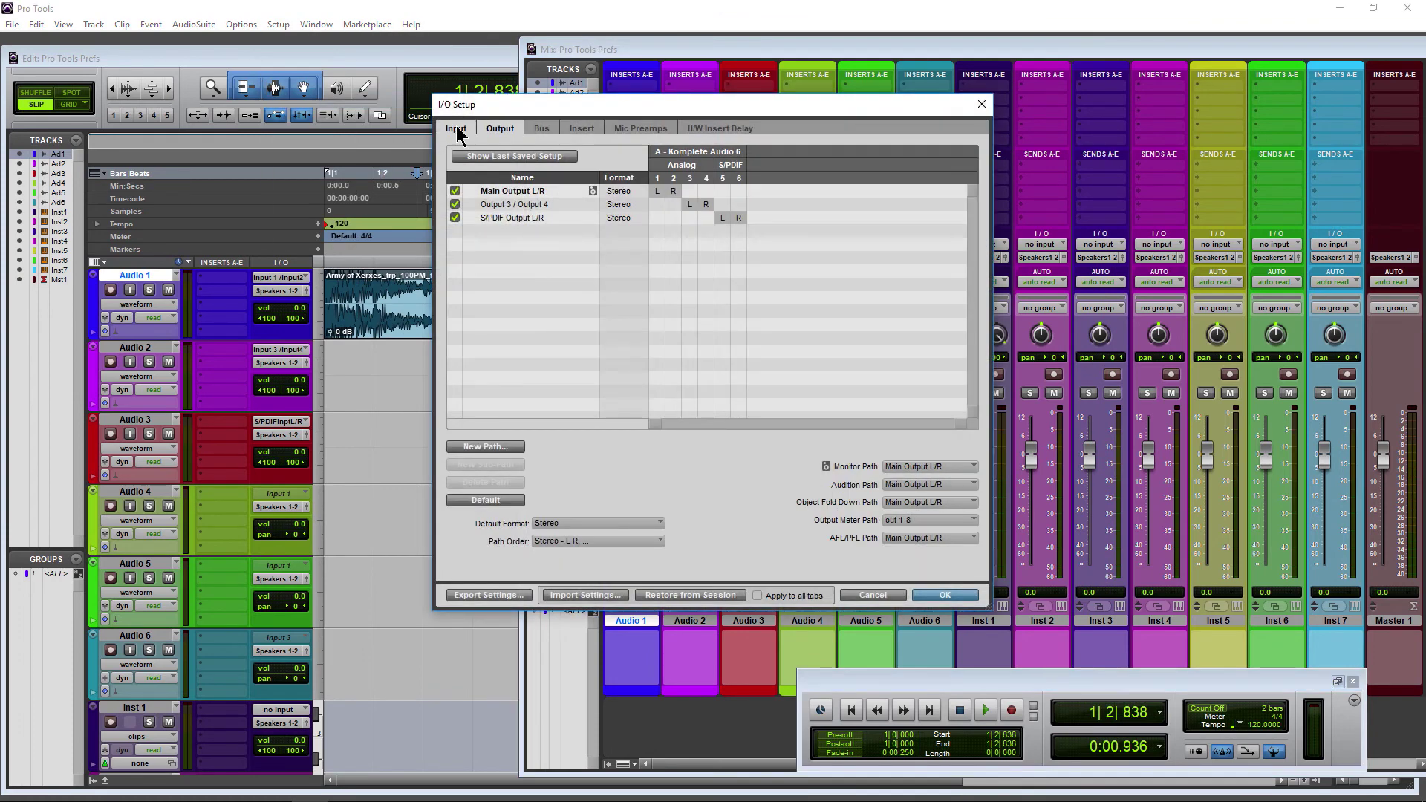
pyautogui.click(757, 596)
pyautogui.click(582, 595)
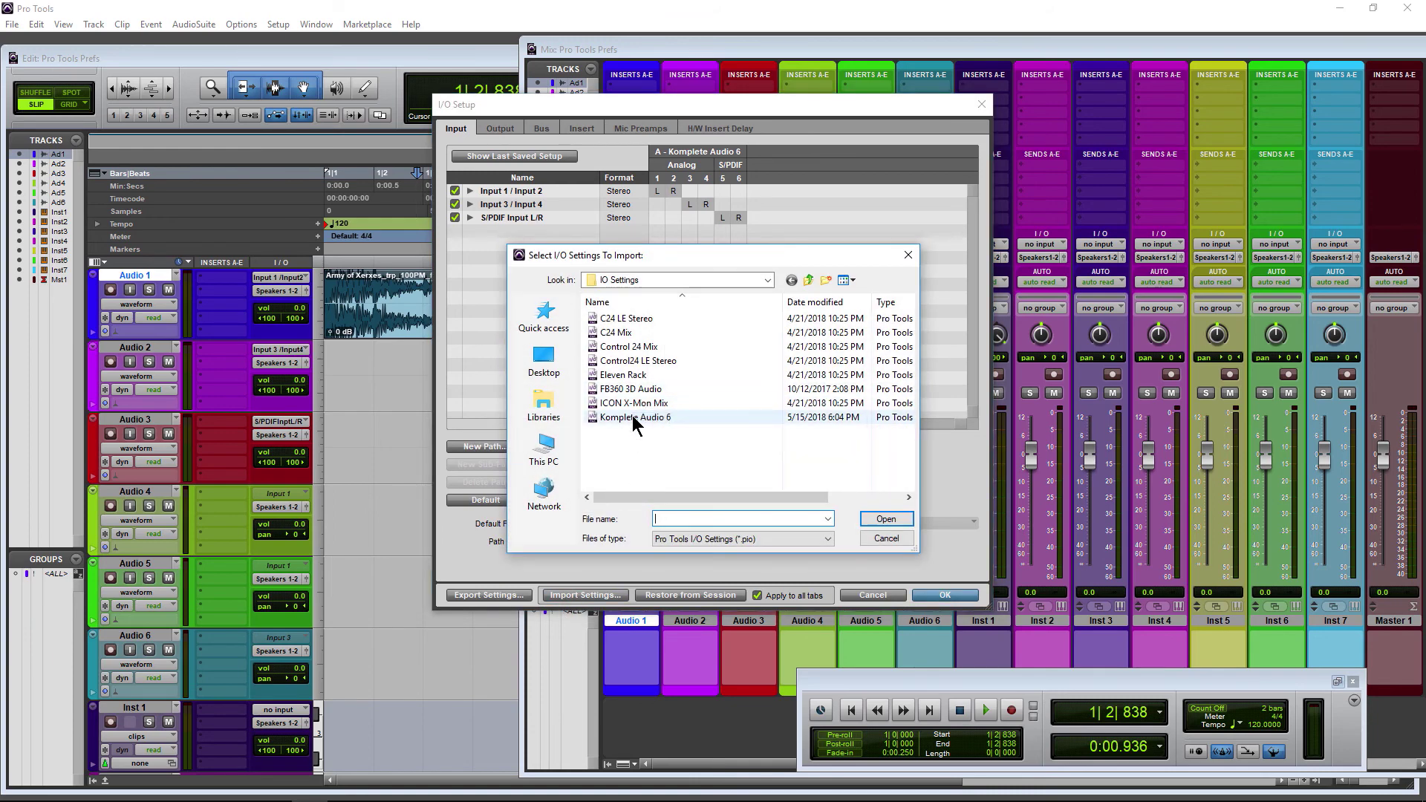
pyautogui.click(887, 520)
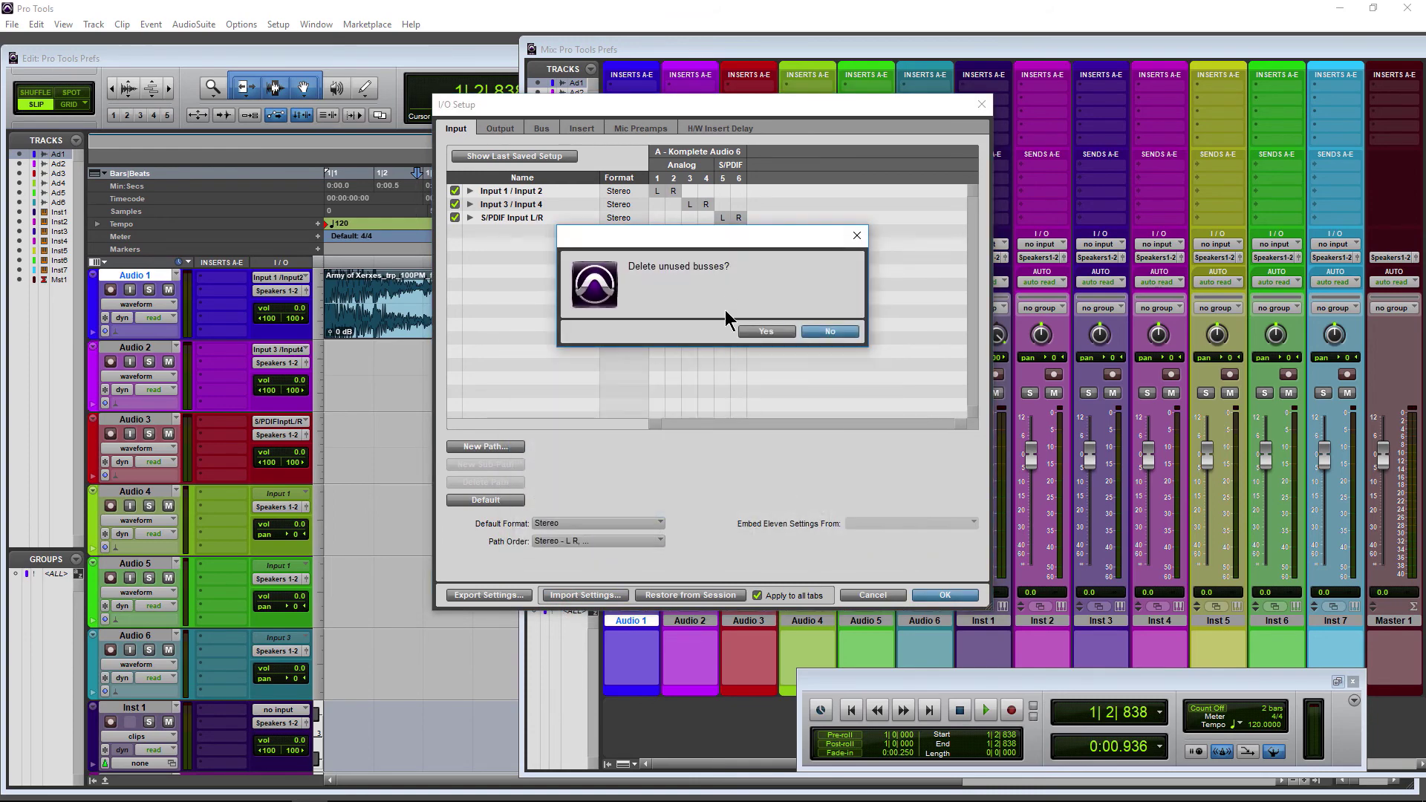
pyautogui.click(830, 332)
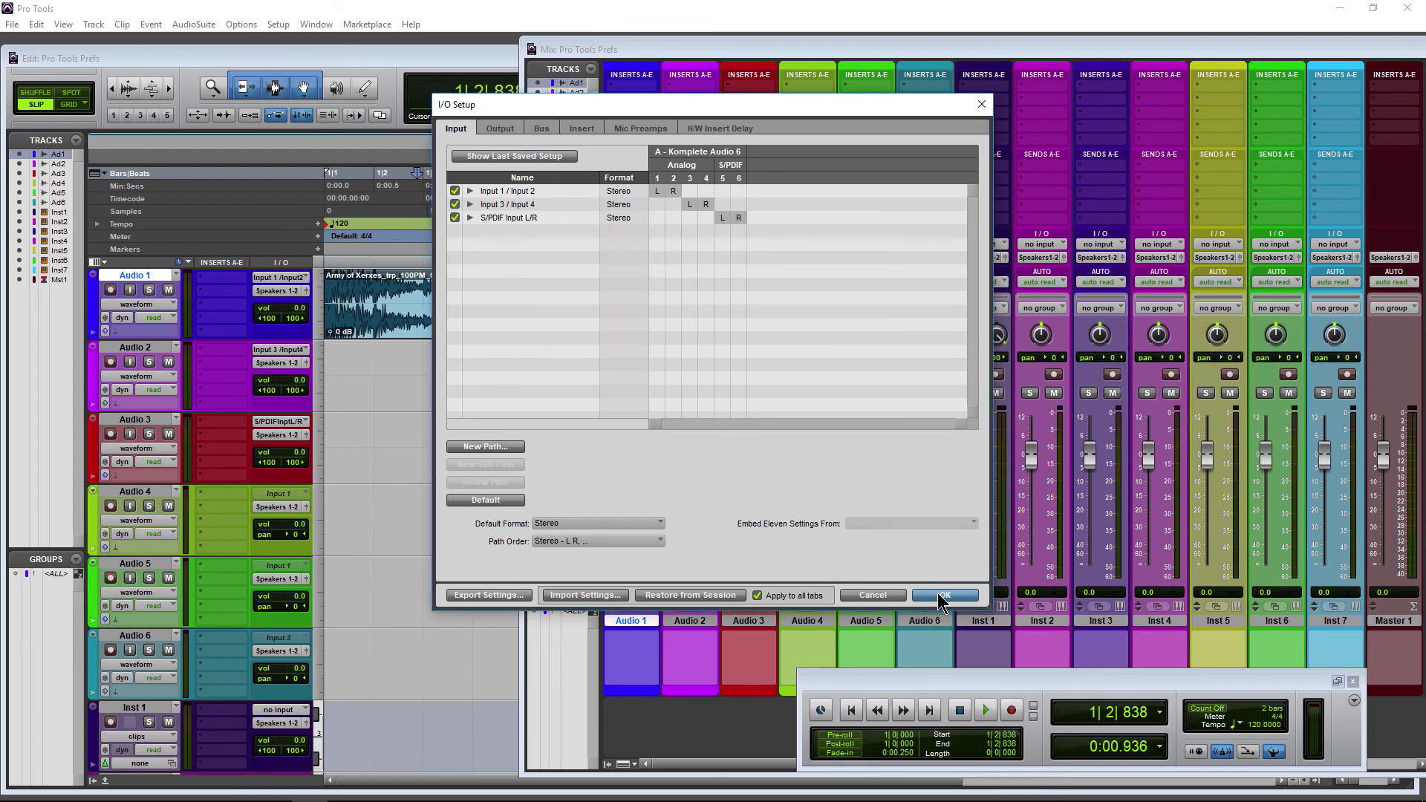
pyautogui.click(942, 596)
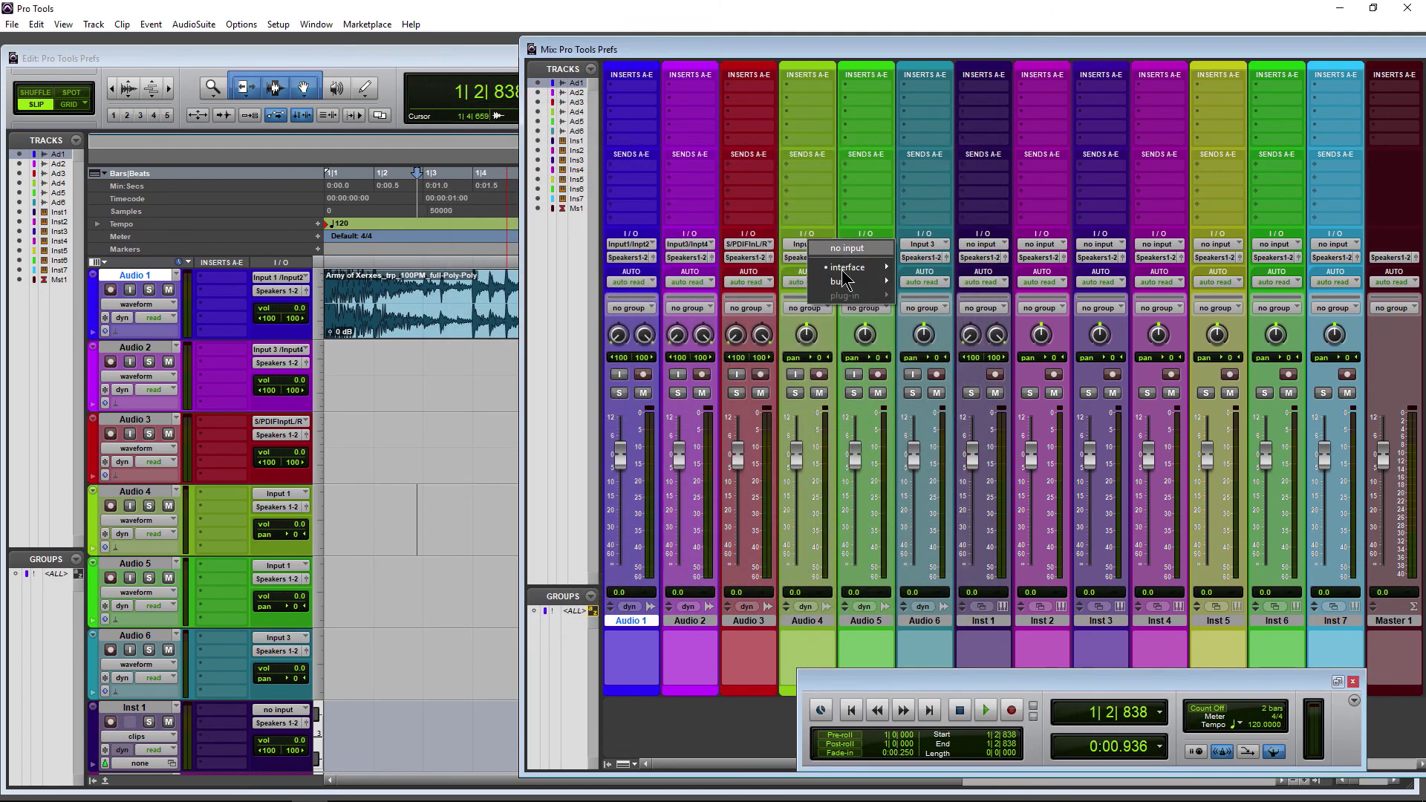
# - Review the interface inputs available for Audio 4, then play the session from the beginning
pyautogui.moveTo(847, 269)
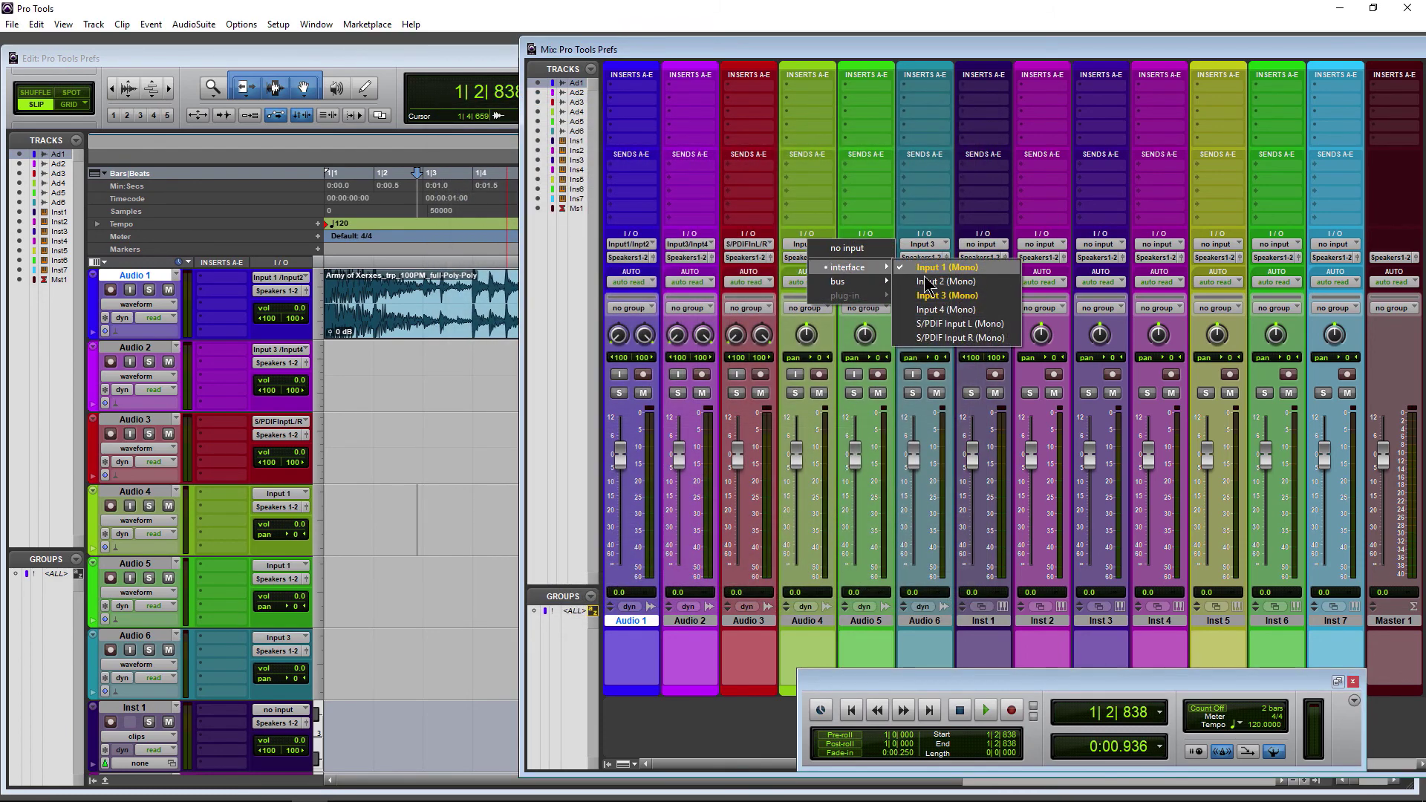
pyautogui.click(645, 728)
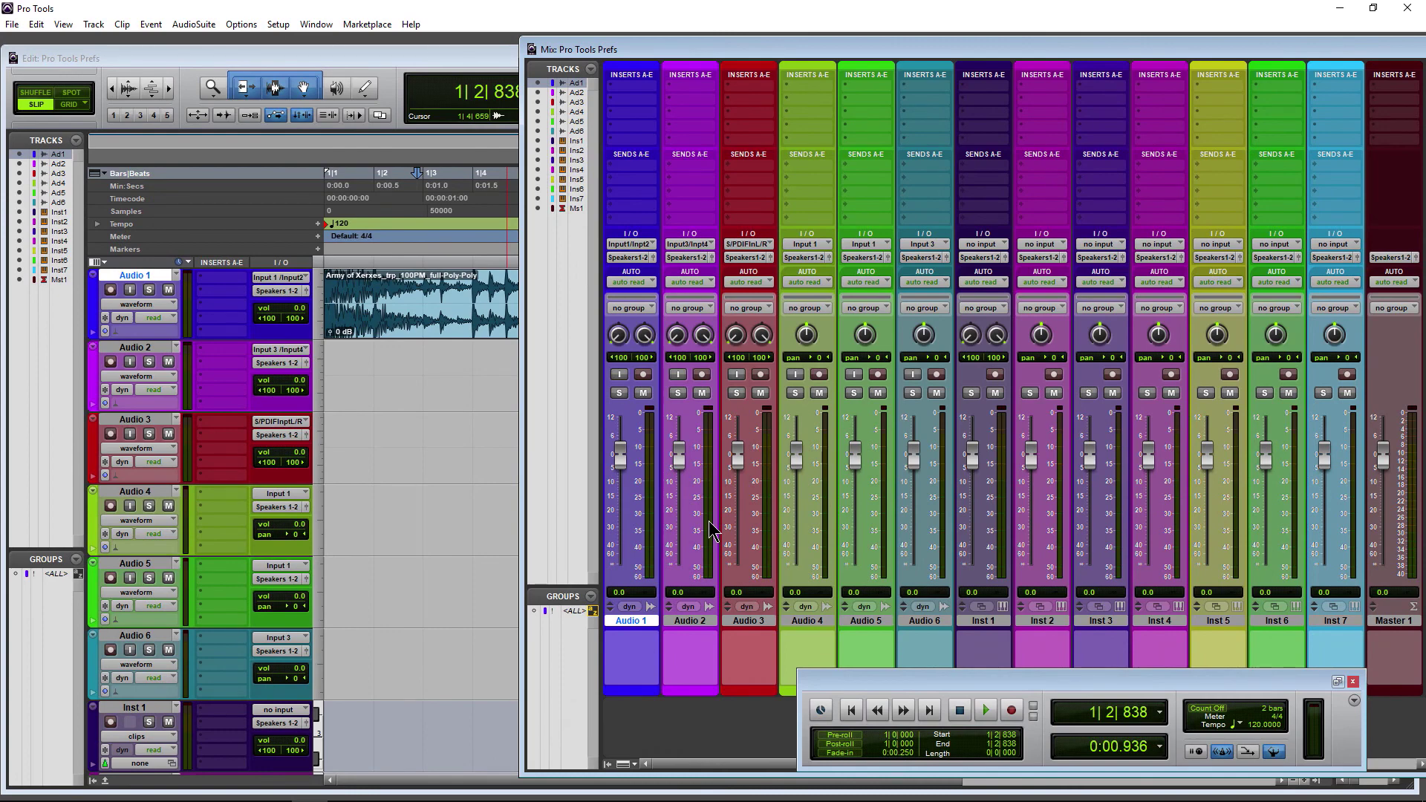
pyautogui.press('Return')
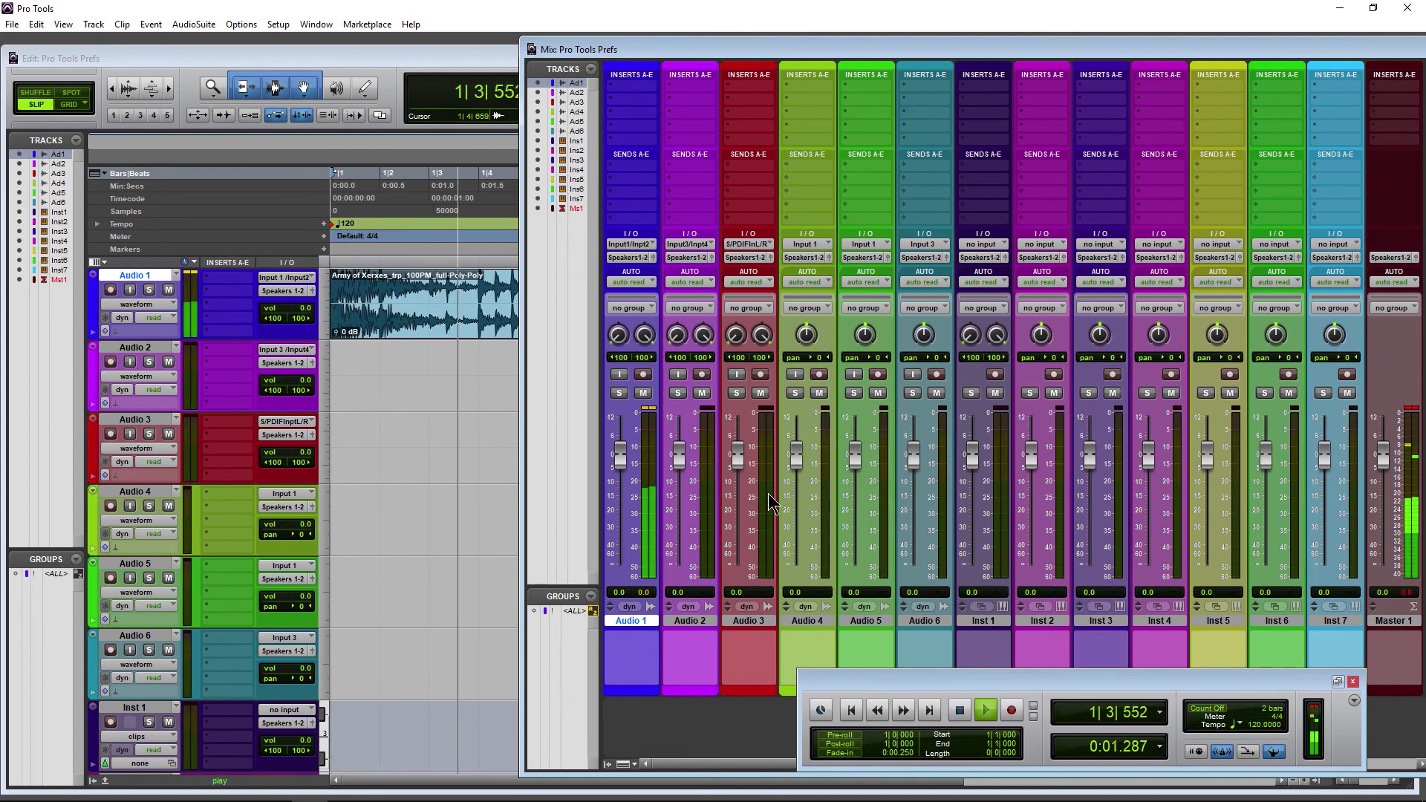